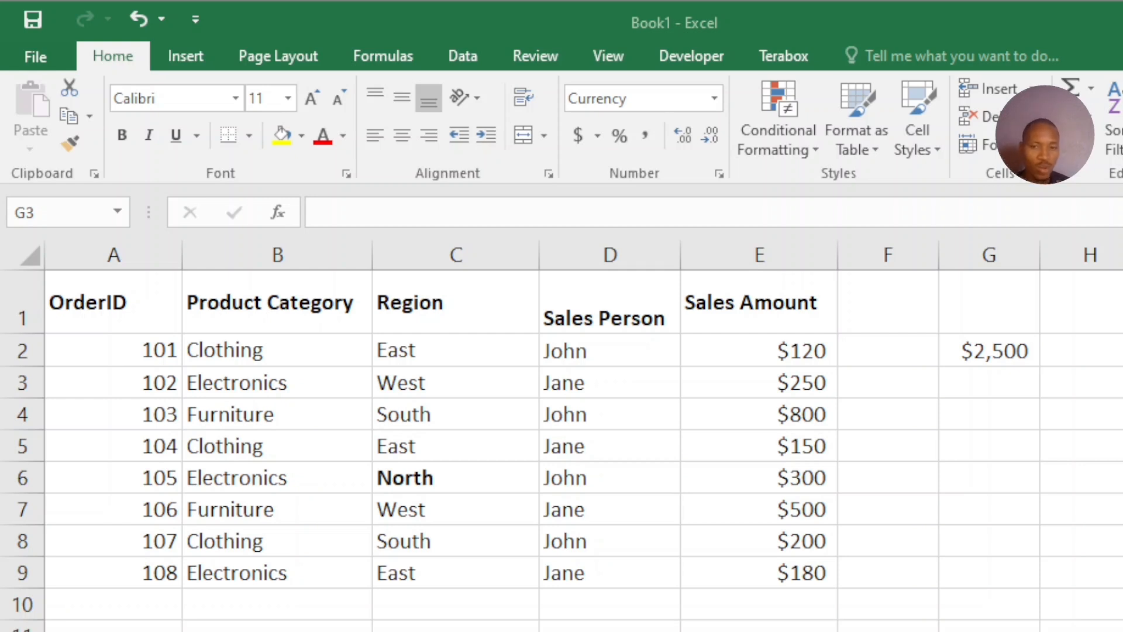
Clear the existing contents of cell G2
{"action": "left_click", "coordinate": [999, 341]}
{"action": "key", "text": "Delete"}
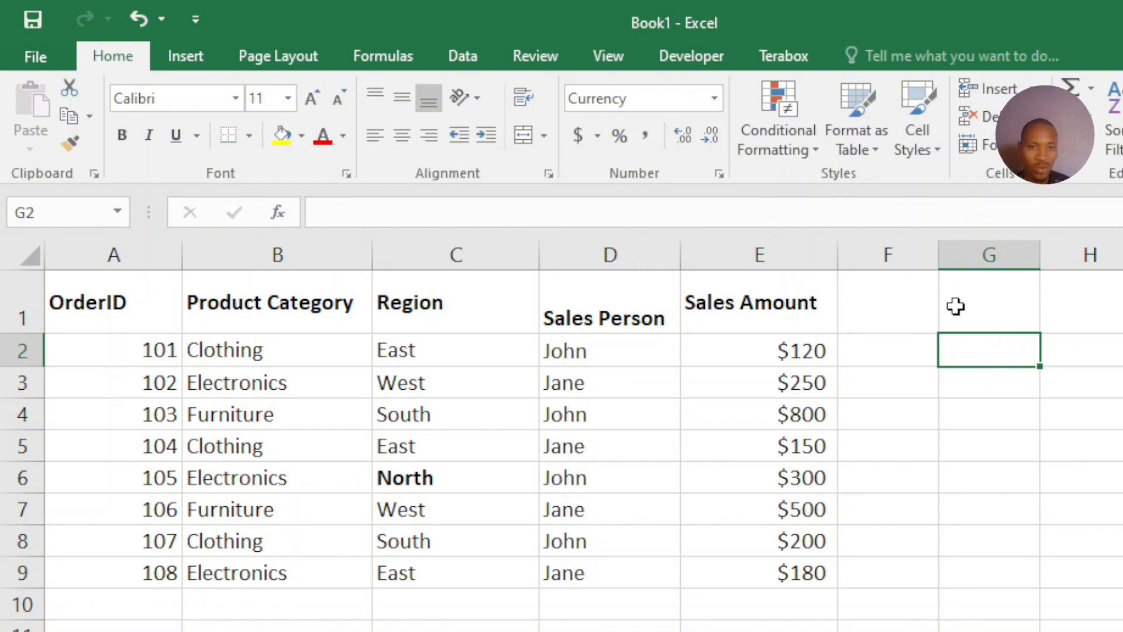
Total the Sales Amount column in cell G2 with the formula =SUM(E2:E9)
{"action": "left_click", "coordinate": [892, 208]}
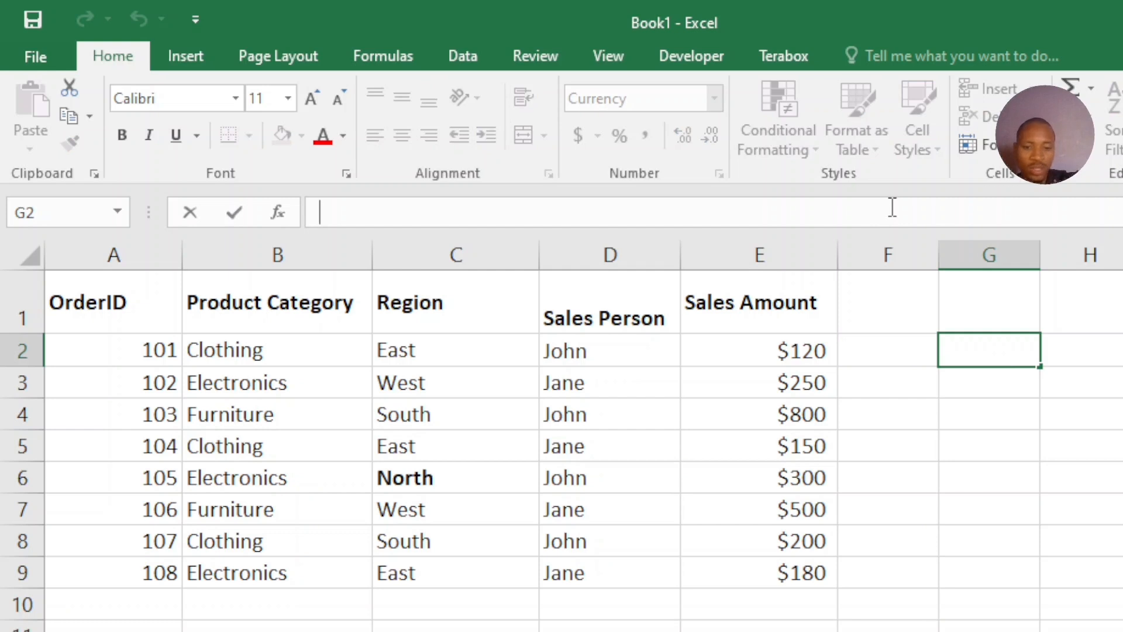
{"action": "type", "text": "="}
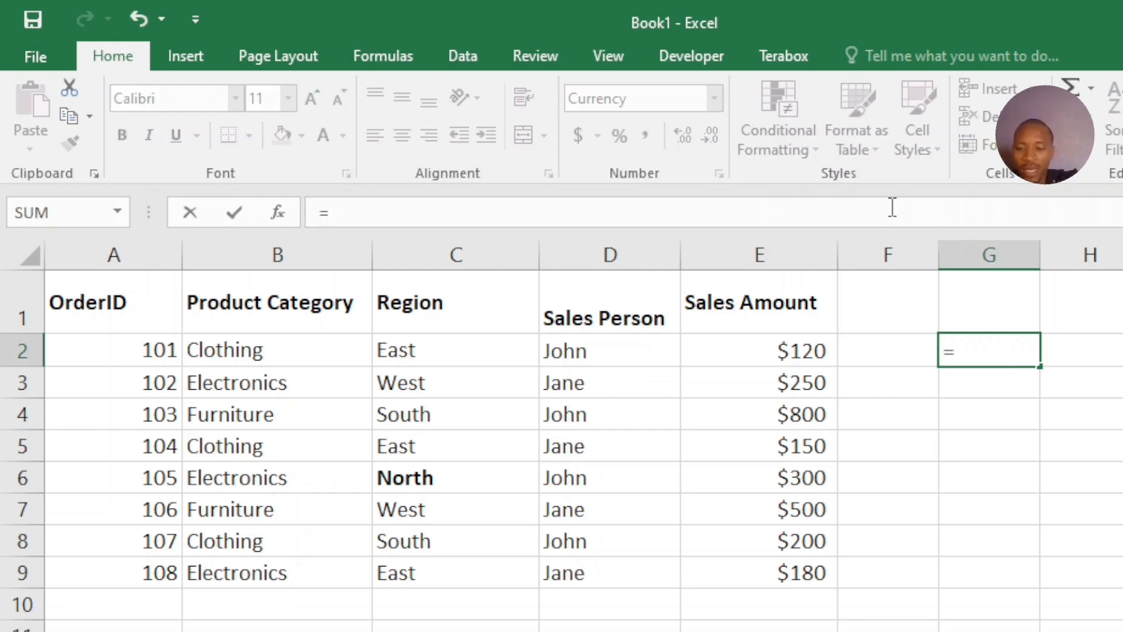
{"action": "type", "text": "SUM"}
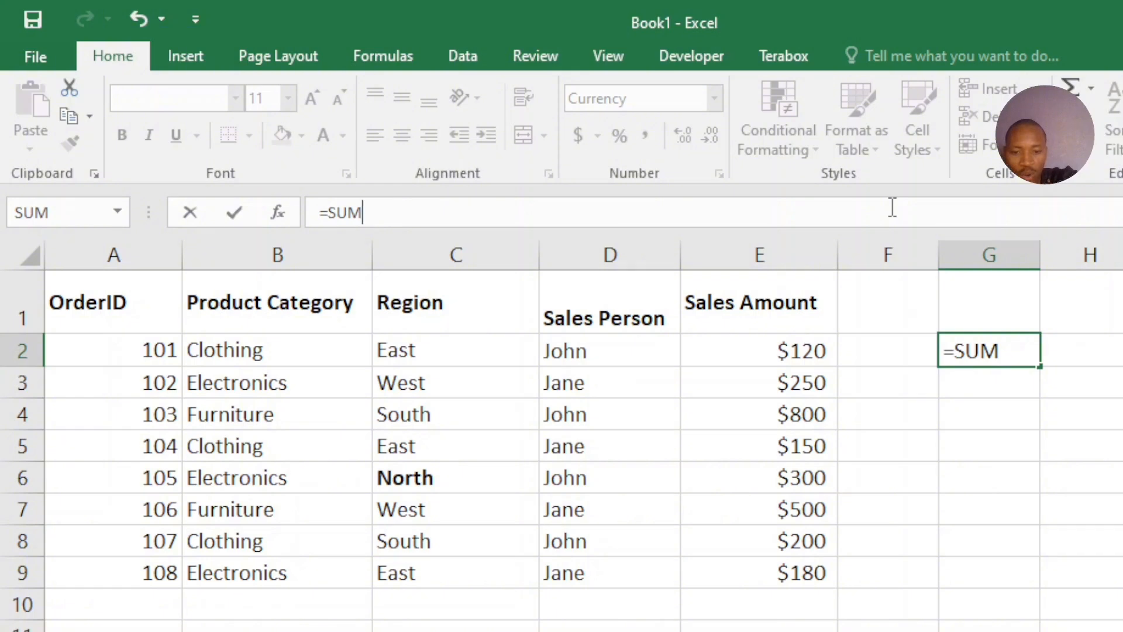
{"action": "type", "text": "("}
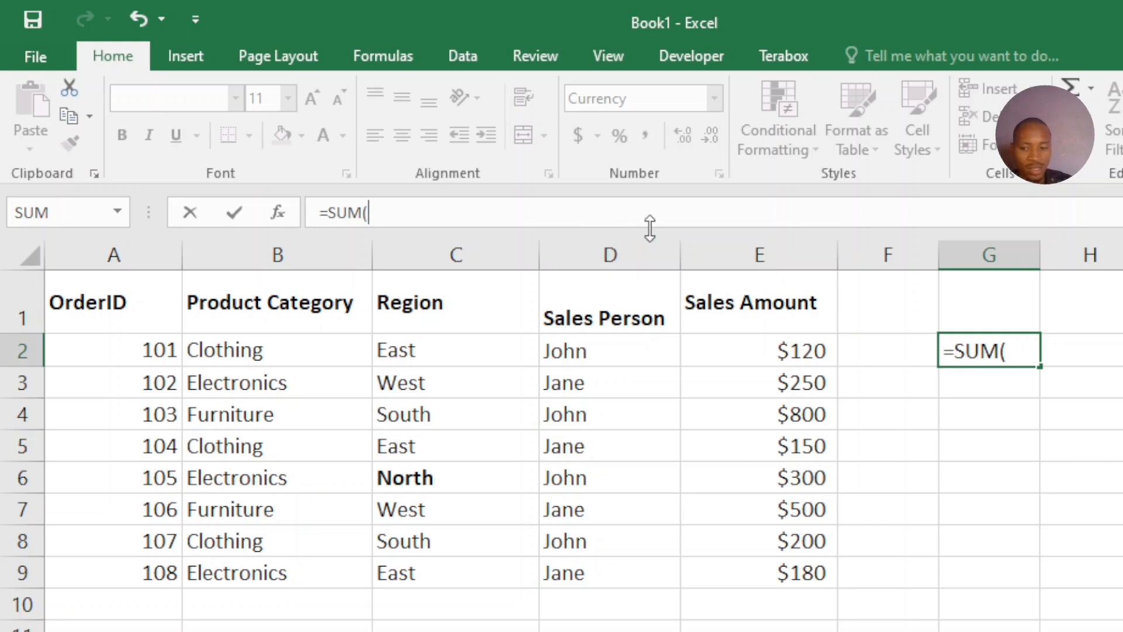
{"action": "type", "text": "E2"}
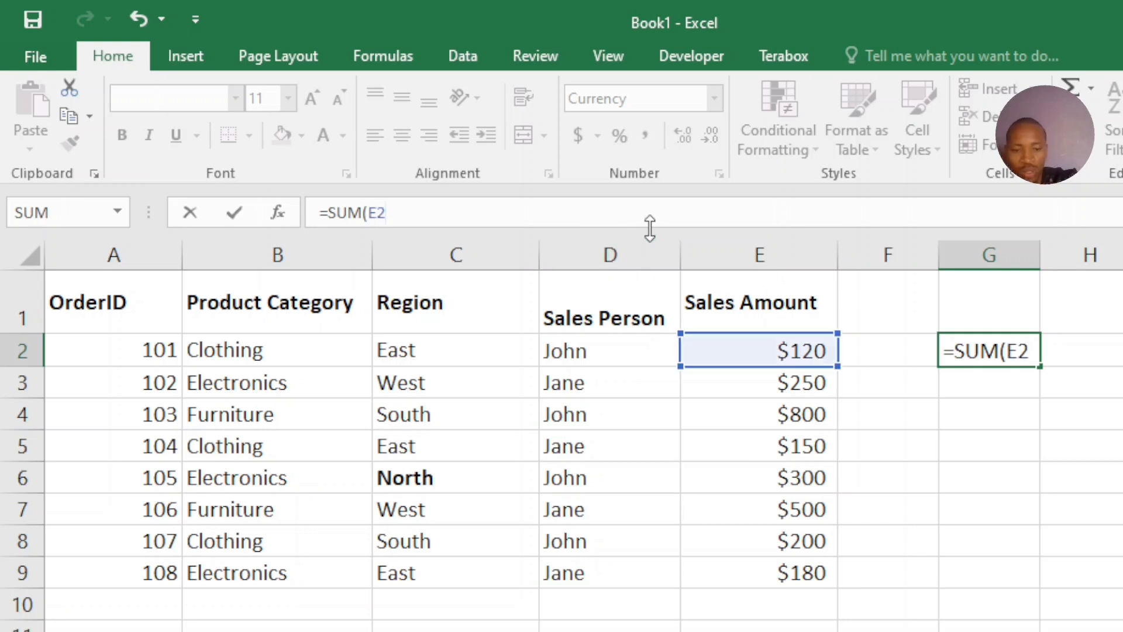
{"action": "type", "text": ":E9"}
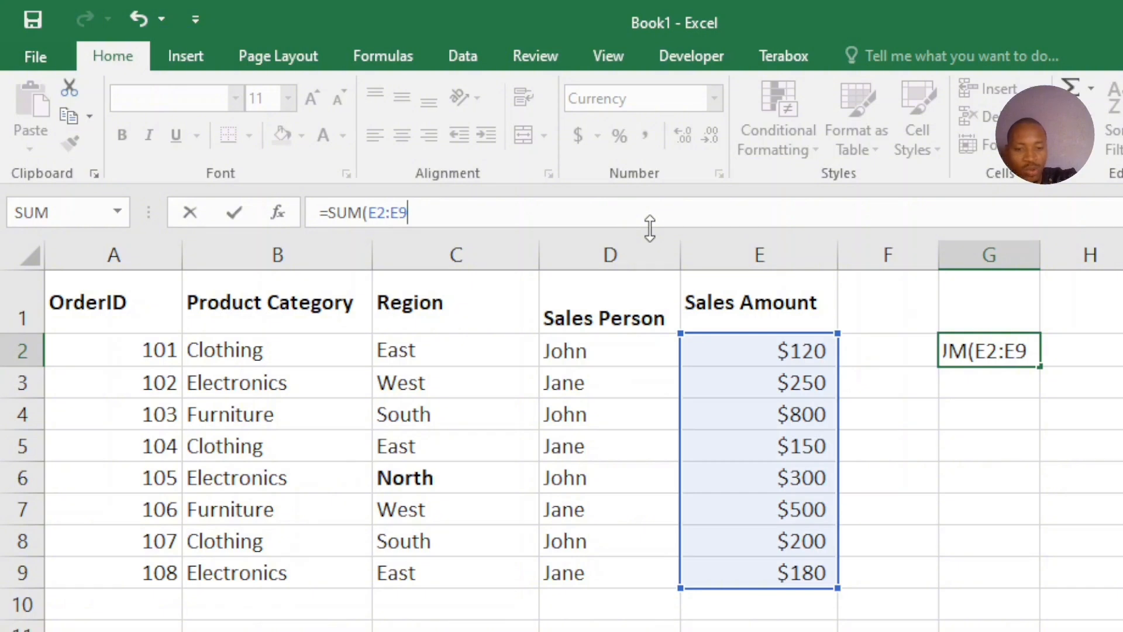
{"action": "type", "text": ")"}
{"action": "key", "text": "Return"}
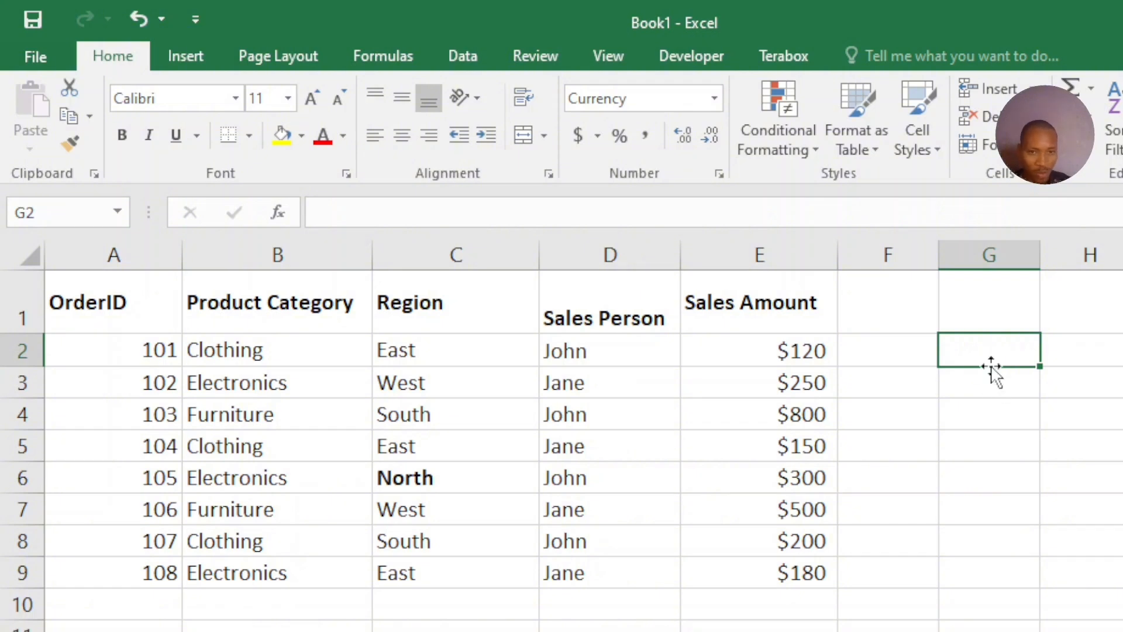
Start a SUMIFS formula in cell G2 with the sales amounts E2:E9 as the sum range
{"action": "left_click", "coordinate": [796, 222]}
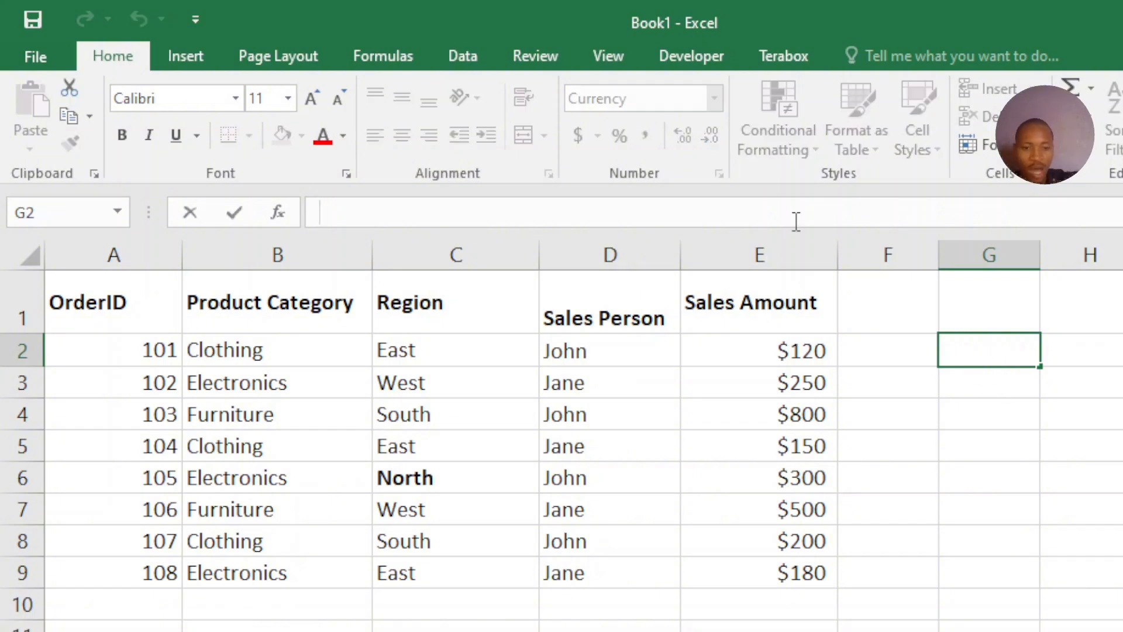
{"action": "type", "text": "="}
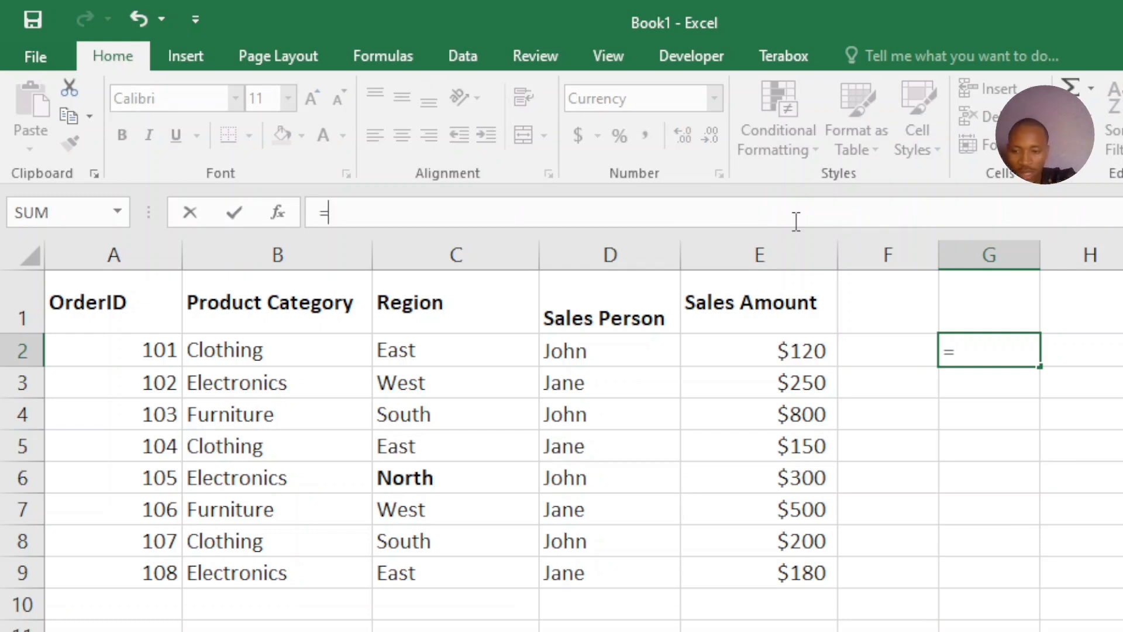
{"action": "type", "text": "SUMIFS"}
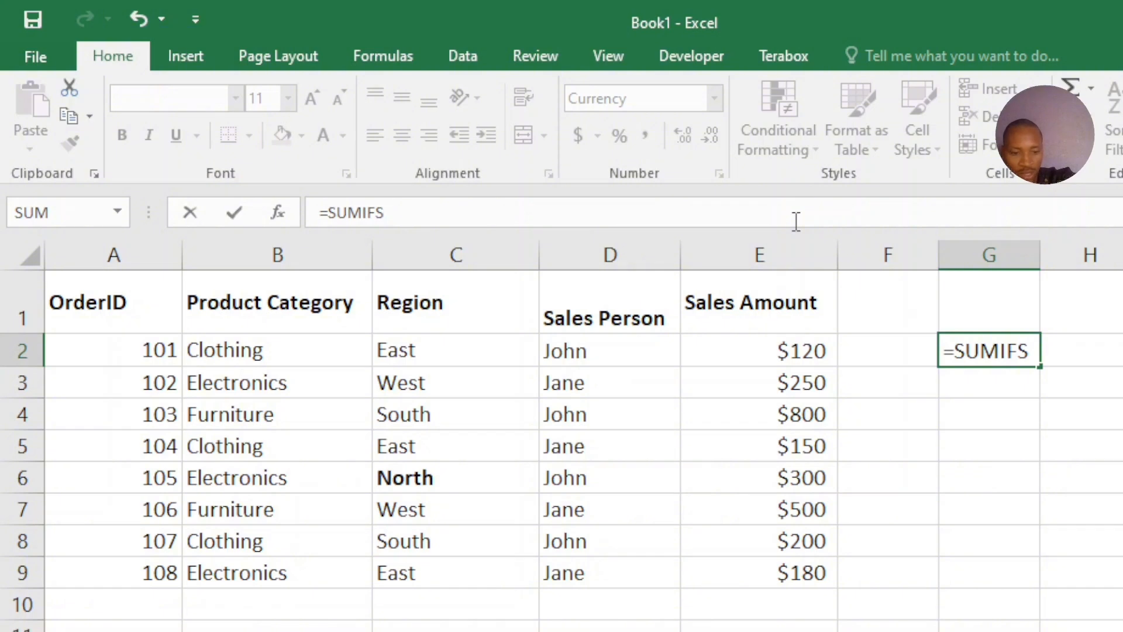
{"action": "type", "text": "("}
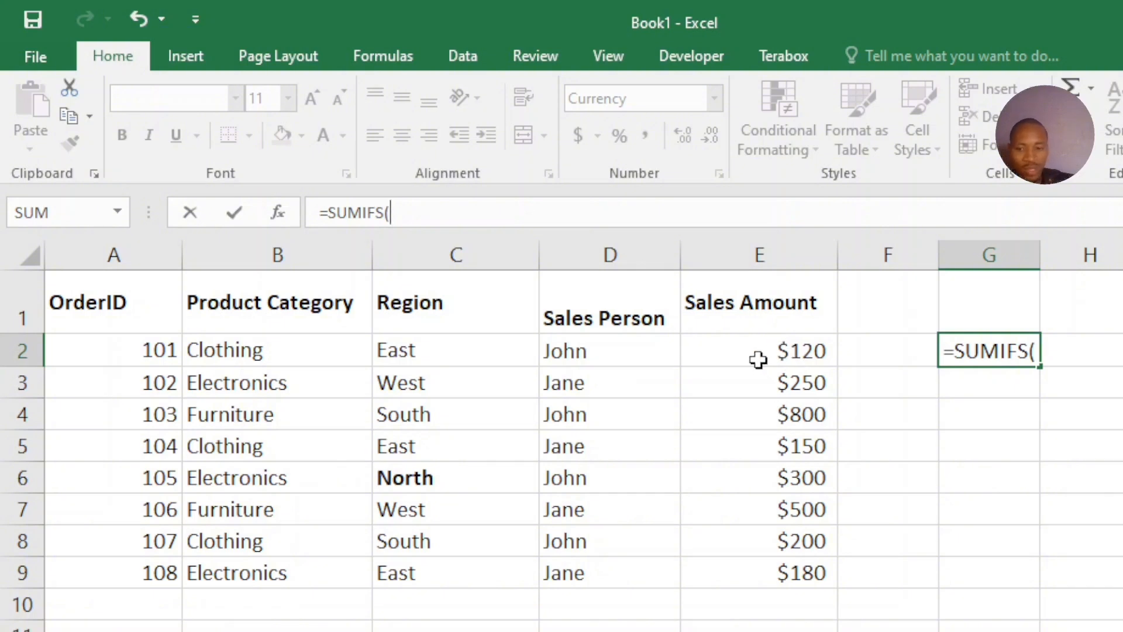
{"action": "type", "text": "E2"}
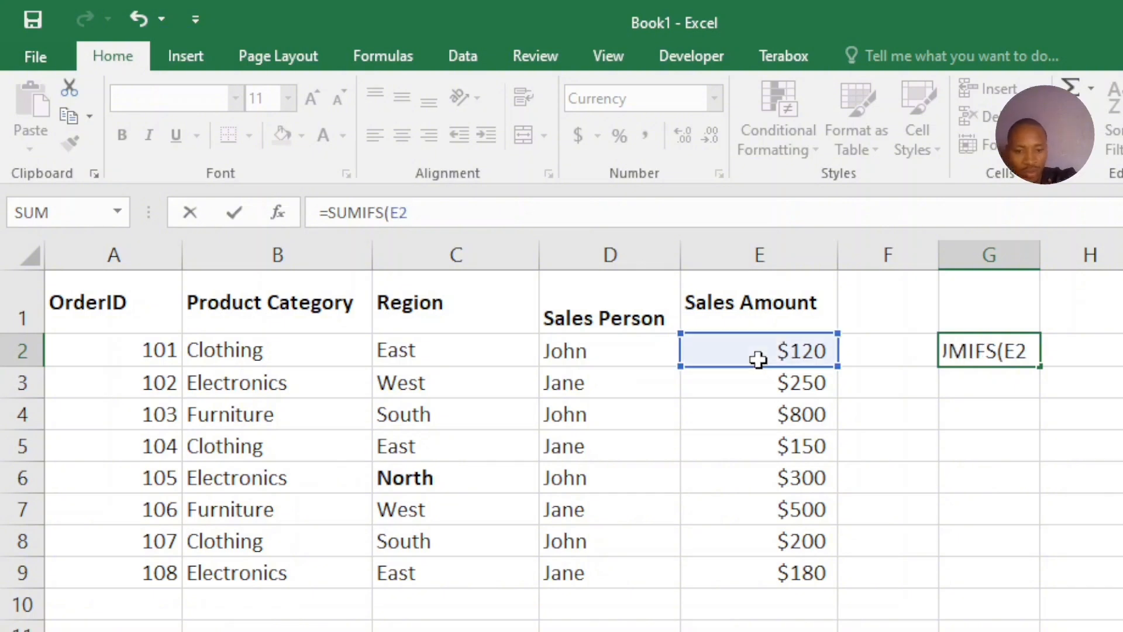
{"action": "type", "text": ":"}
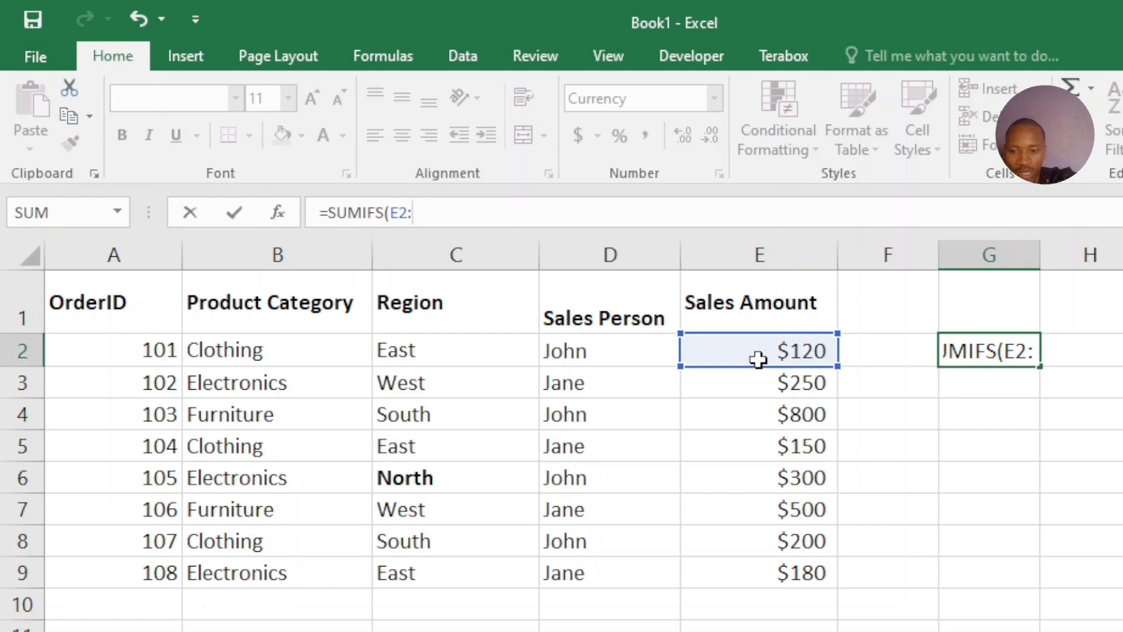
{"action": "type", "text": "E9,"}
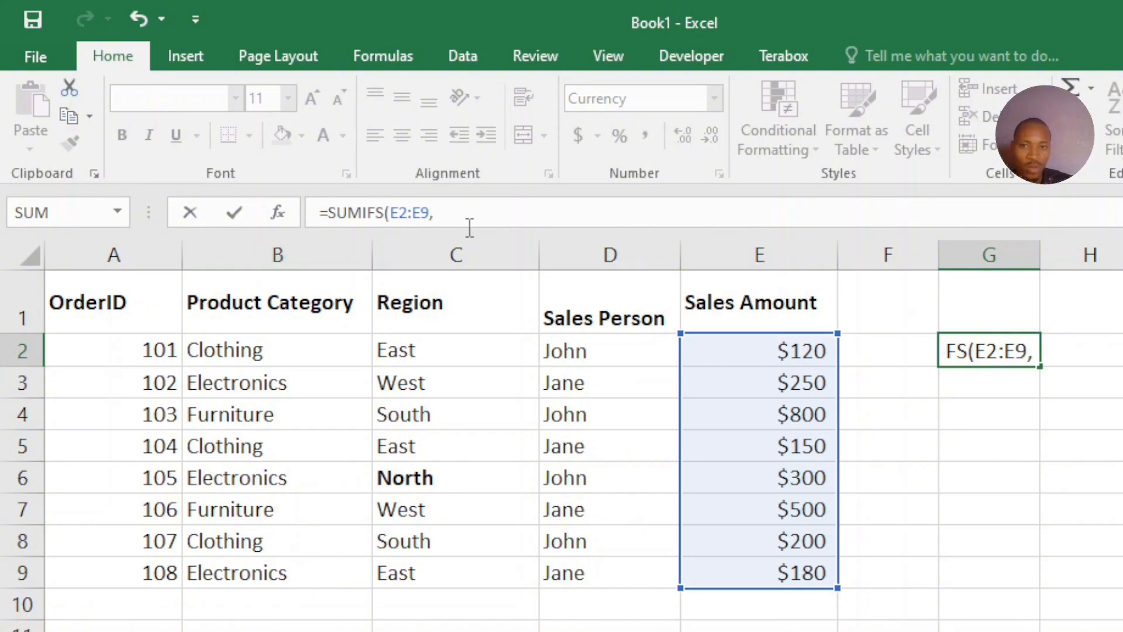
Add the Product Category cells B2:B9 as the first criteria range of the SUMIFS formula
{"action": "type", "text": "B2"}
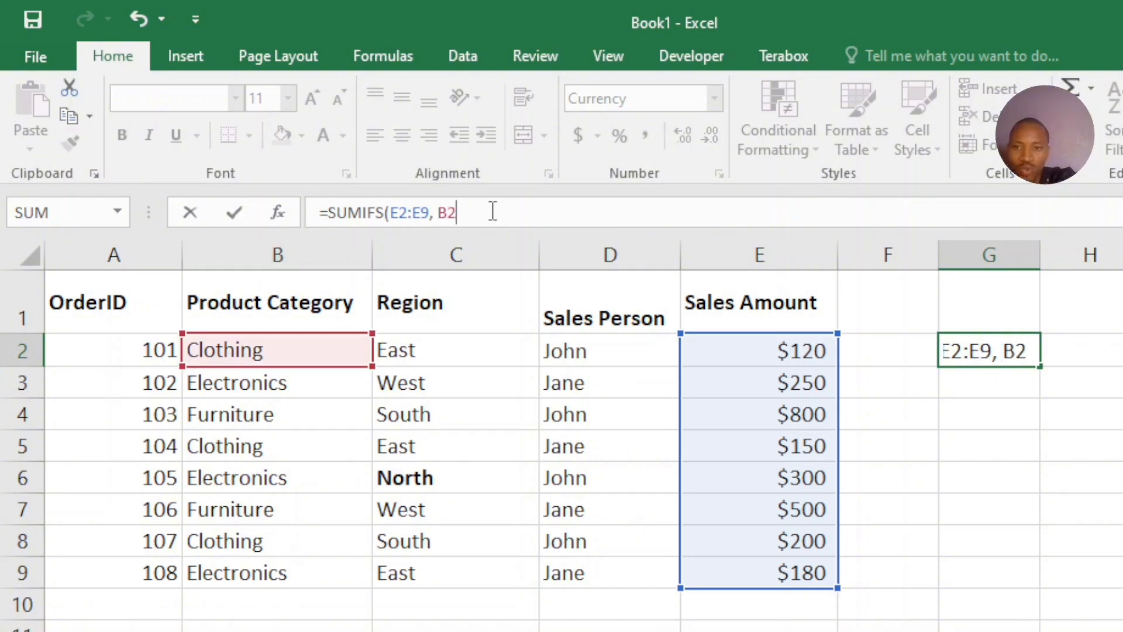
{"action": "type", "text": ":"}
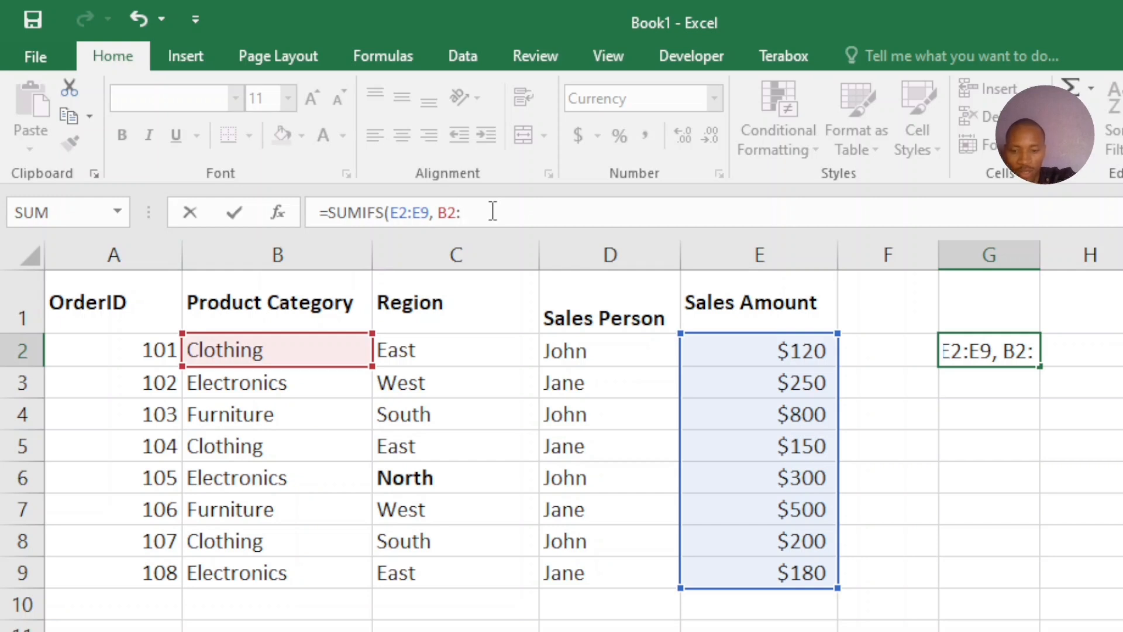
{"action": "type", "text": "B9"}
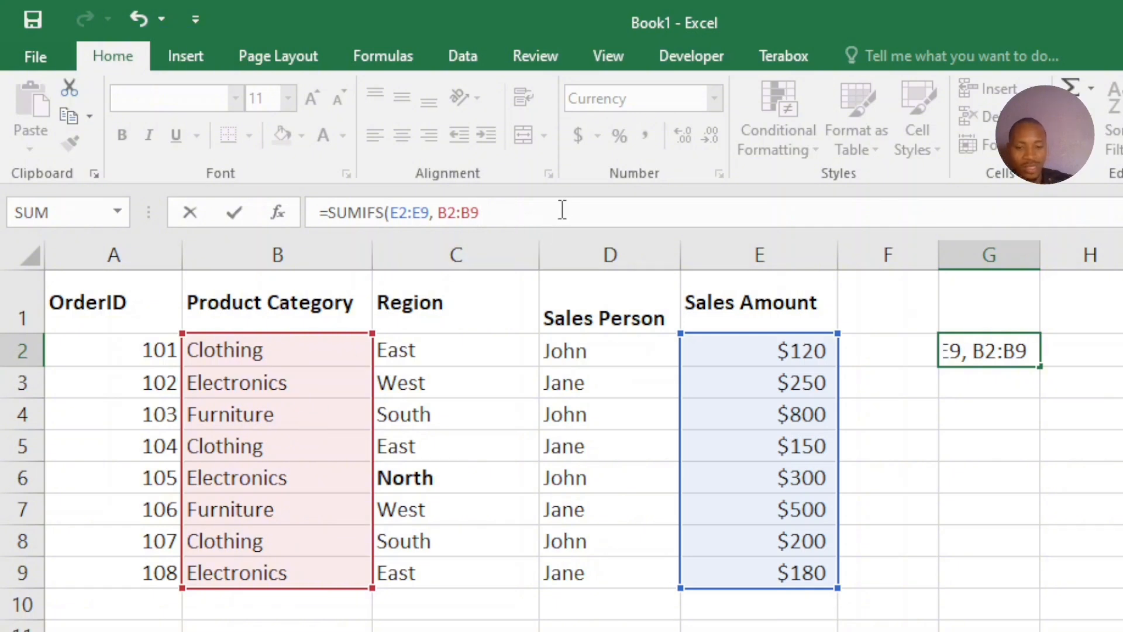
{"action": "type", "text": ","}
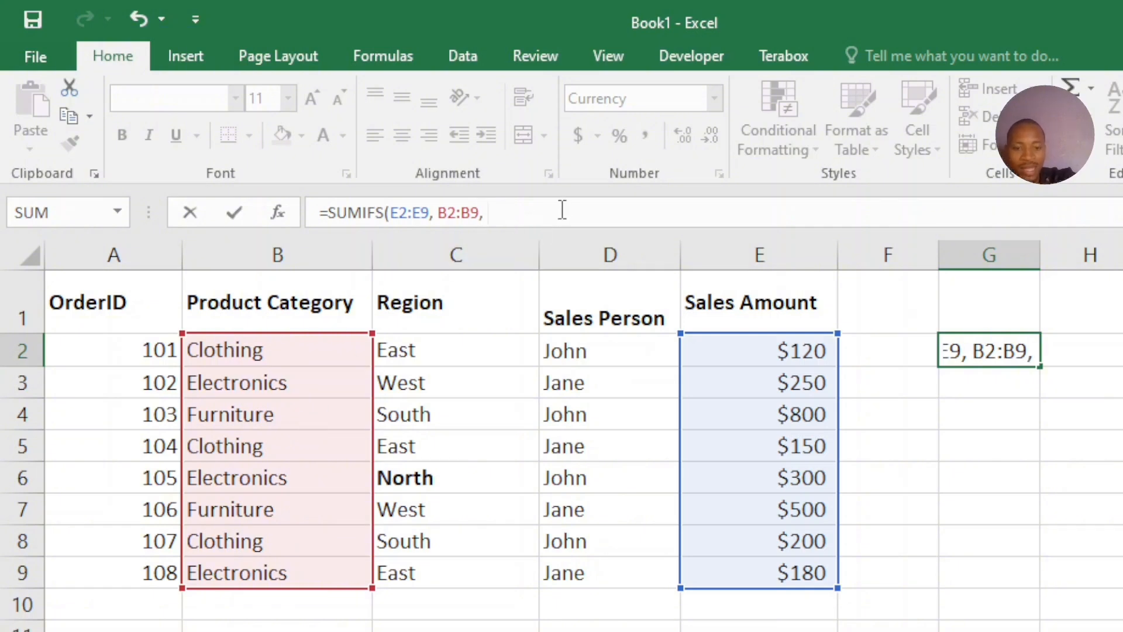
{"action": "type", "text": " \"\""}
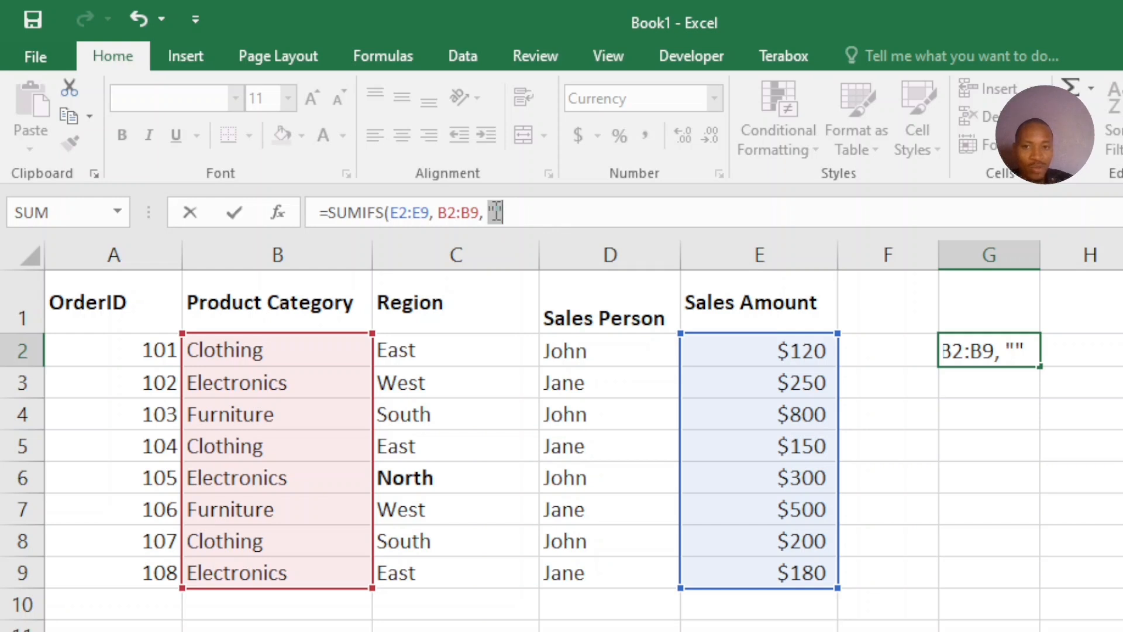
{"action": "key", "text": "BackSpace"}
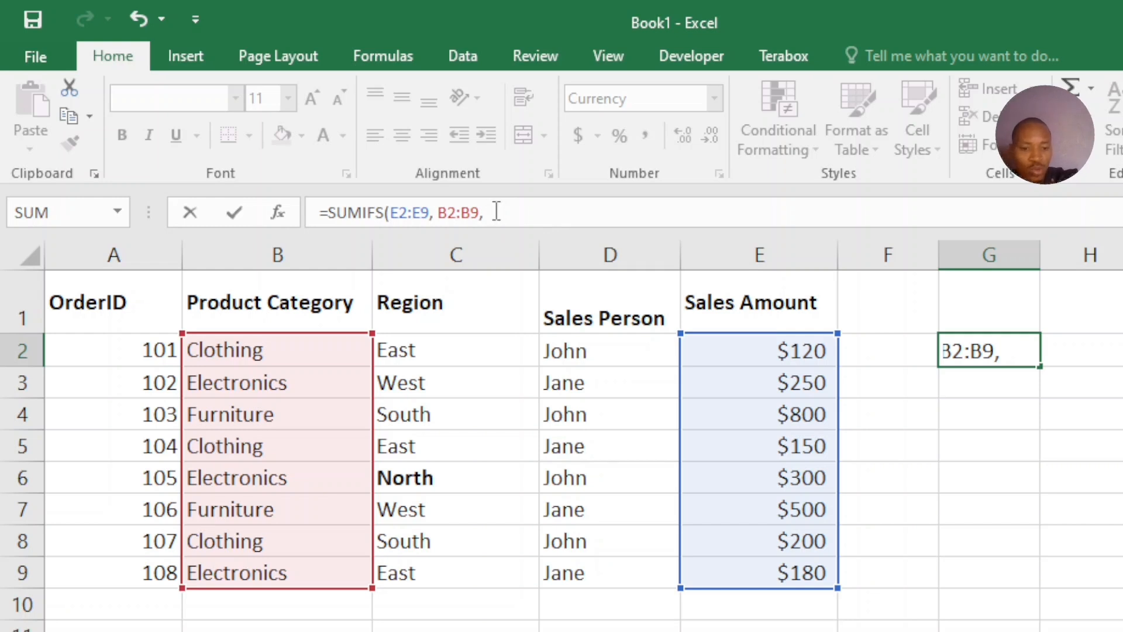
Enter the category criterion as an array constant in curly braces, with "Electronics" as its first item
{"action": "type", "text": "{}"}
{"action": "type", "text": "\"\""}
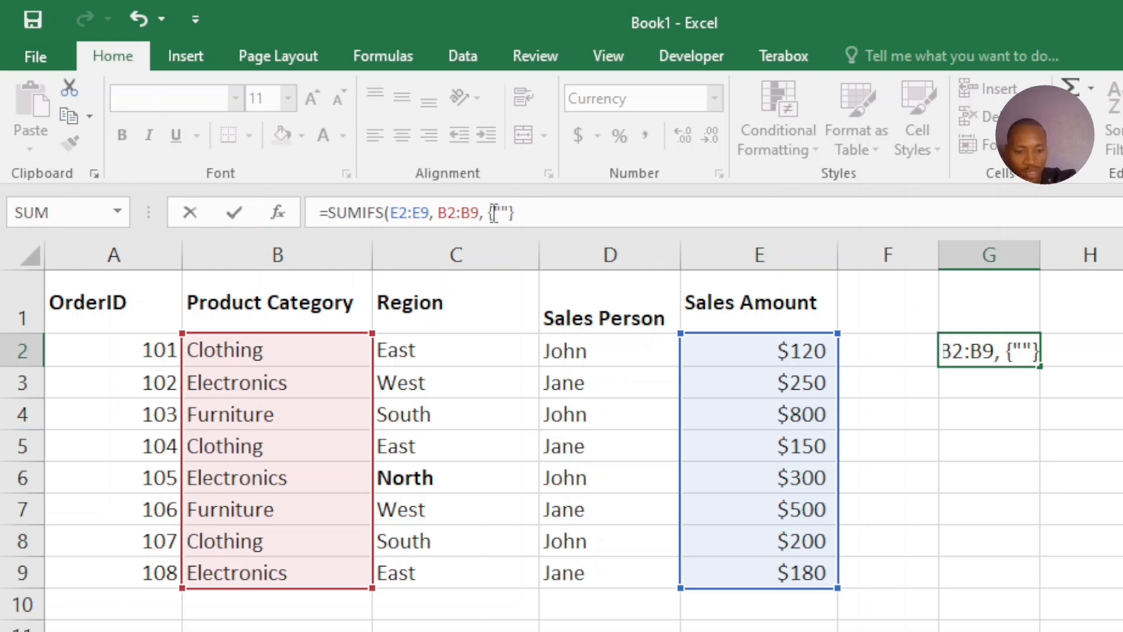
{"action": "type", "text": "E"}
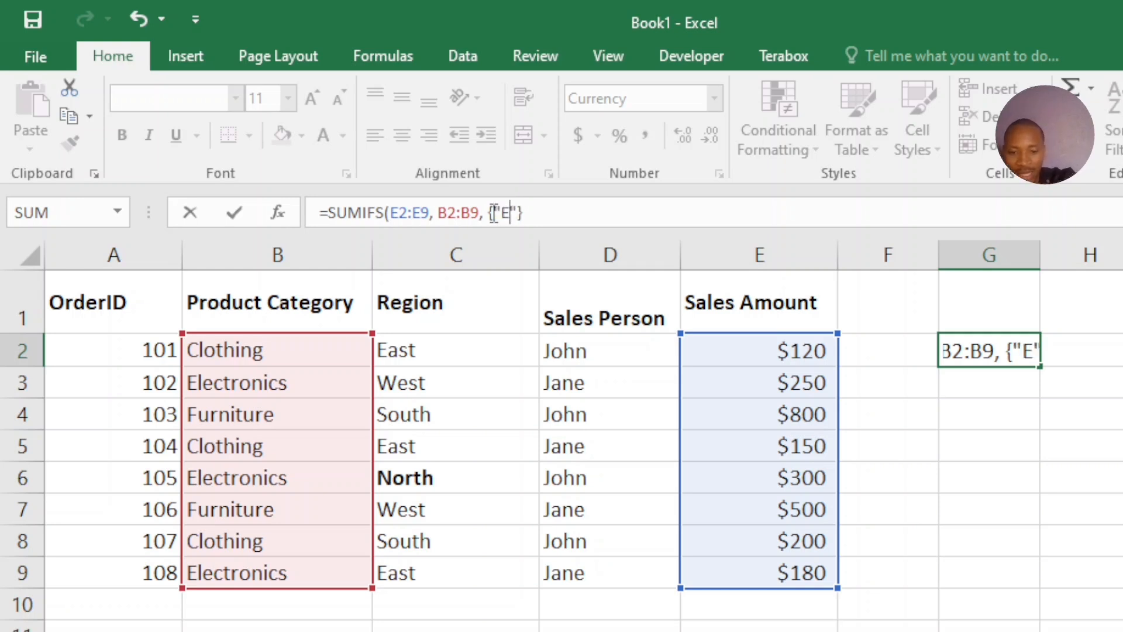
{"action": "type", "text": "lectro"}
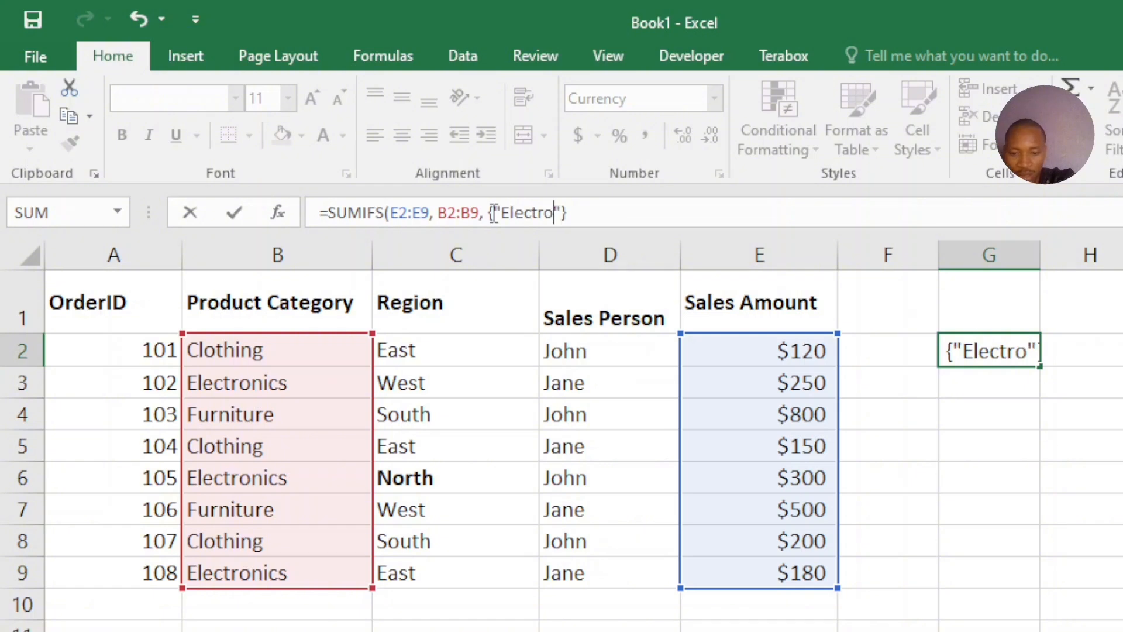
{"action": "type", "text": "nics"}
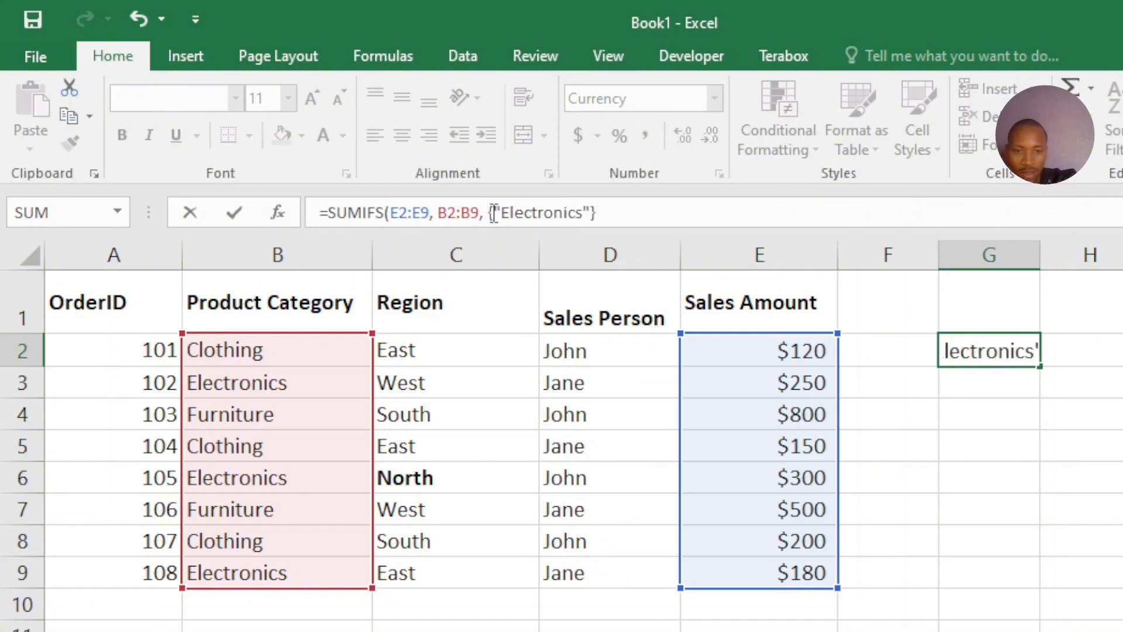
{"action": "key", "text": "Right"}
{"action": "type", "text": ", "}
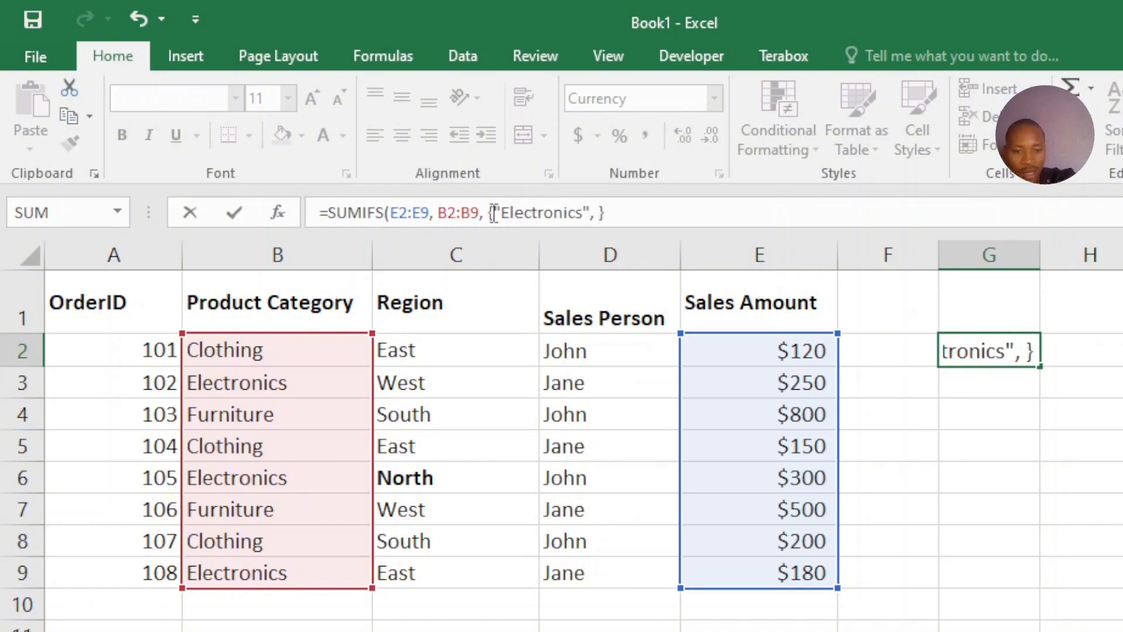
{"action": "type", "text": "\"\""}
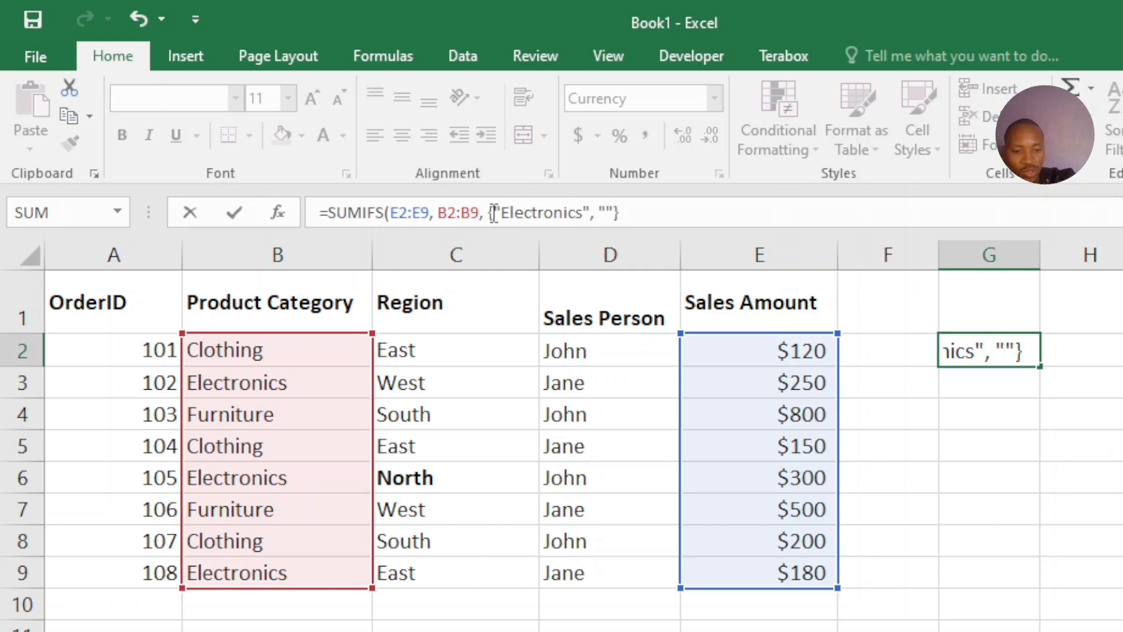
{"action": "type", "text": "F"}
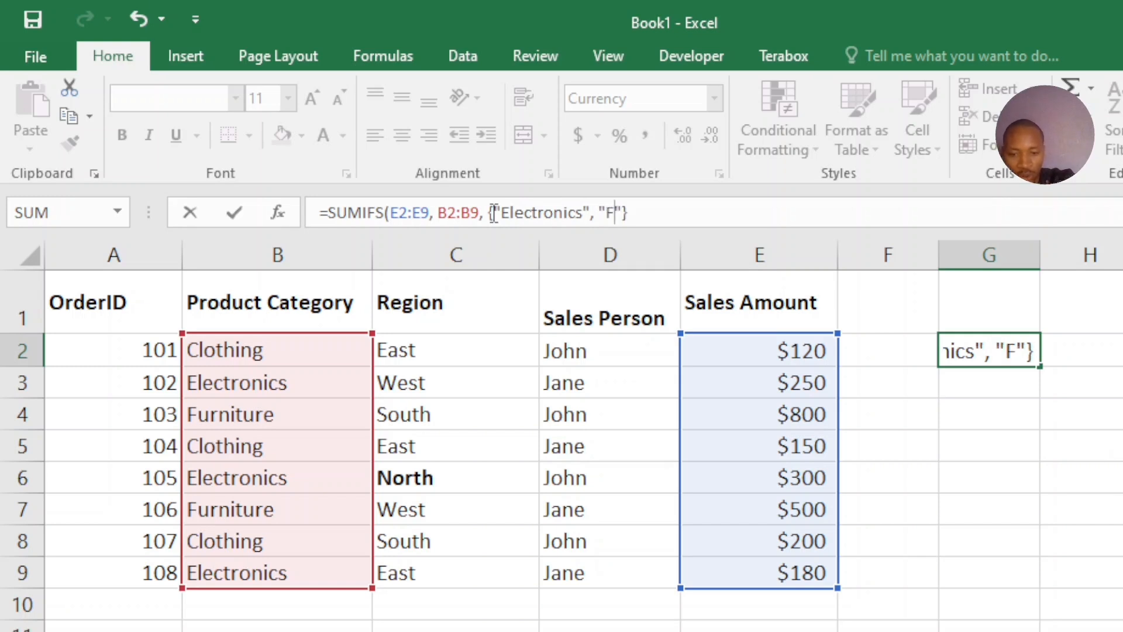
{"action": "type", "text": "ur"}
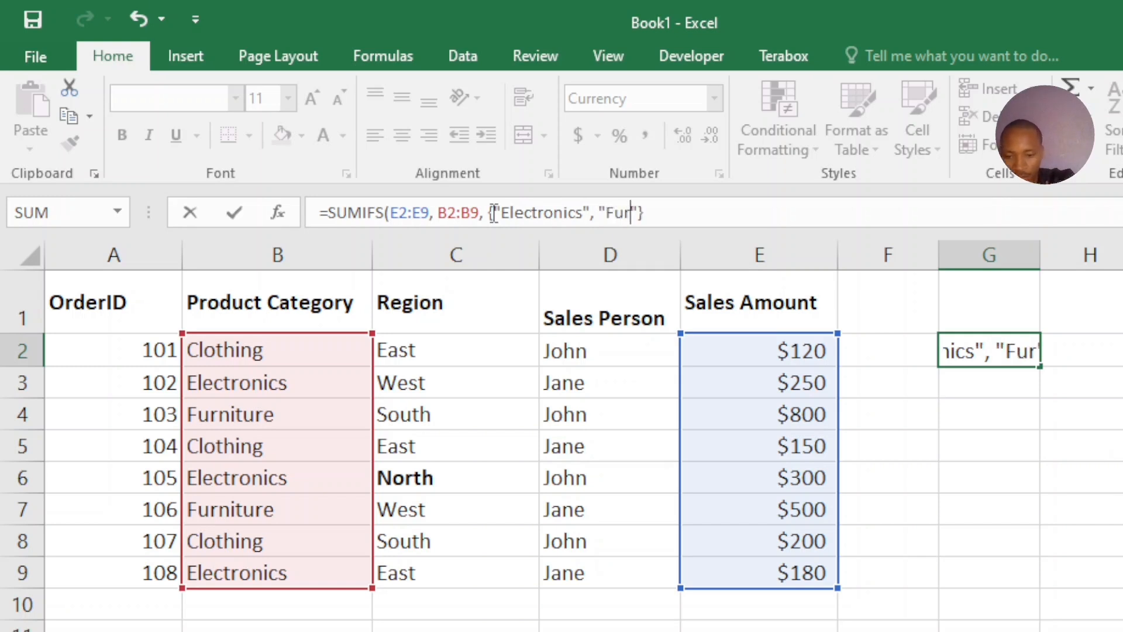
{"action": "type", "text": "nitur"}
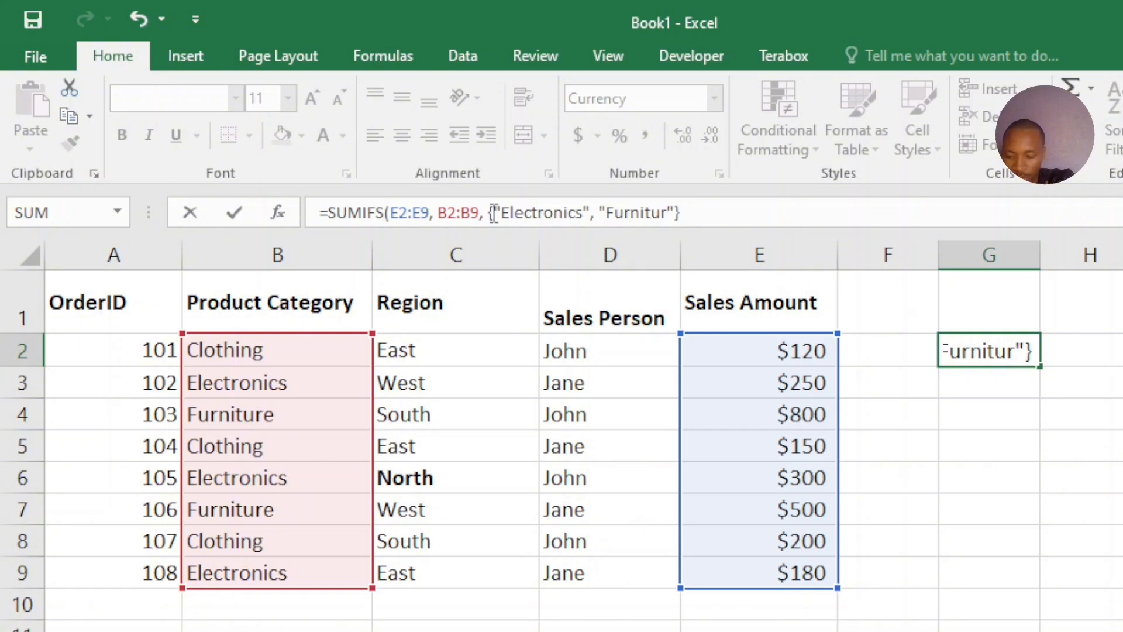
{"action": "type", "text": "e"}
Add "Furniture" as the second item of the category criteria array
{"action": "key", "text": "Right"}
{"action": "key", "text": "Right"}
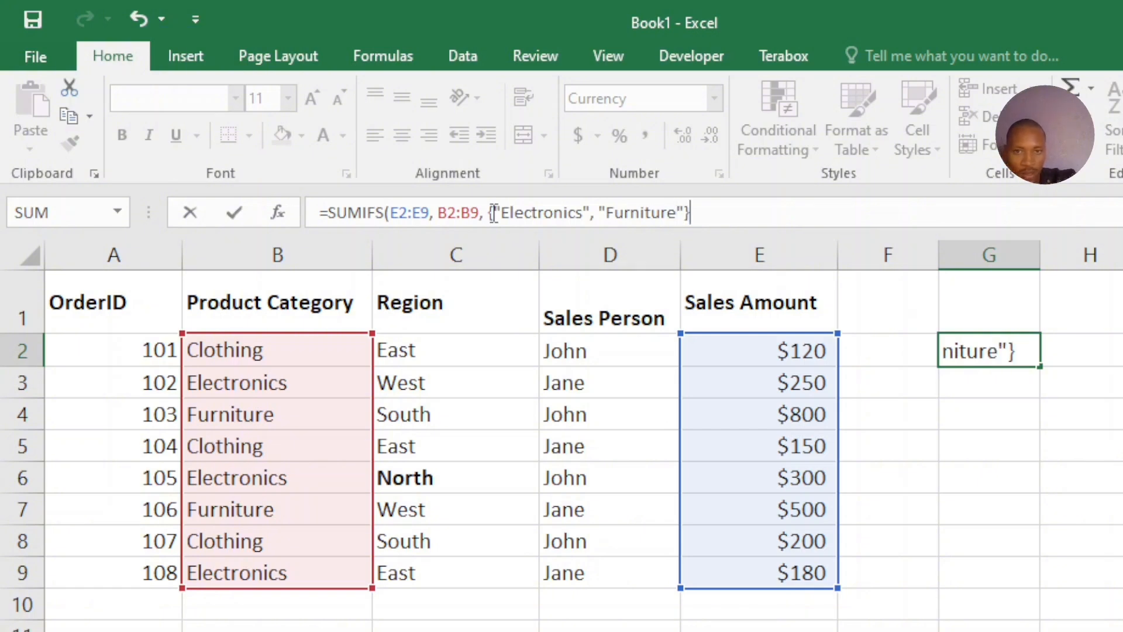
Add the Region cells C2:C9 as the second criteria range of the SUMIFS formula
{"action": "type", "text": "."}
{"action": "key", "text": "BackSpace"}
{"action": "type", "text": ","}
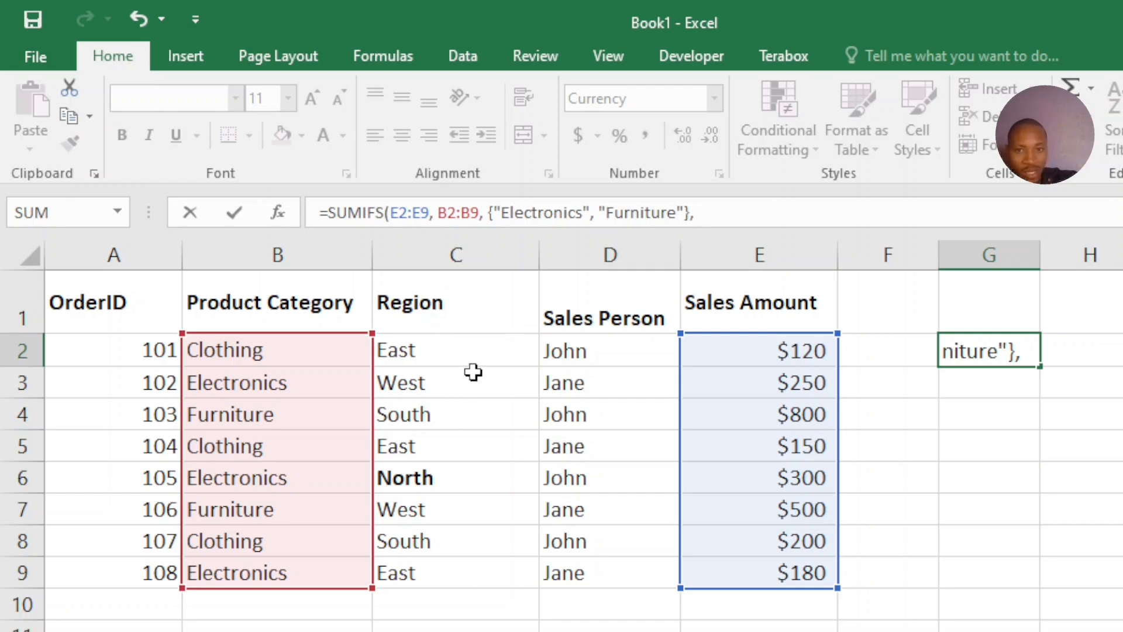
{"action": "type", "text": "c2"}
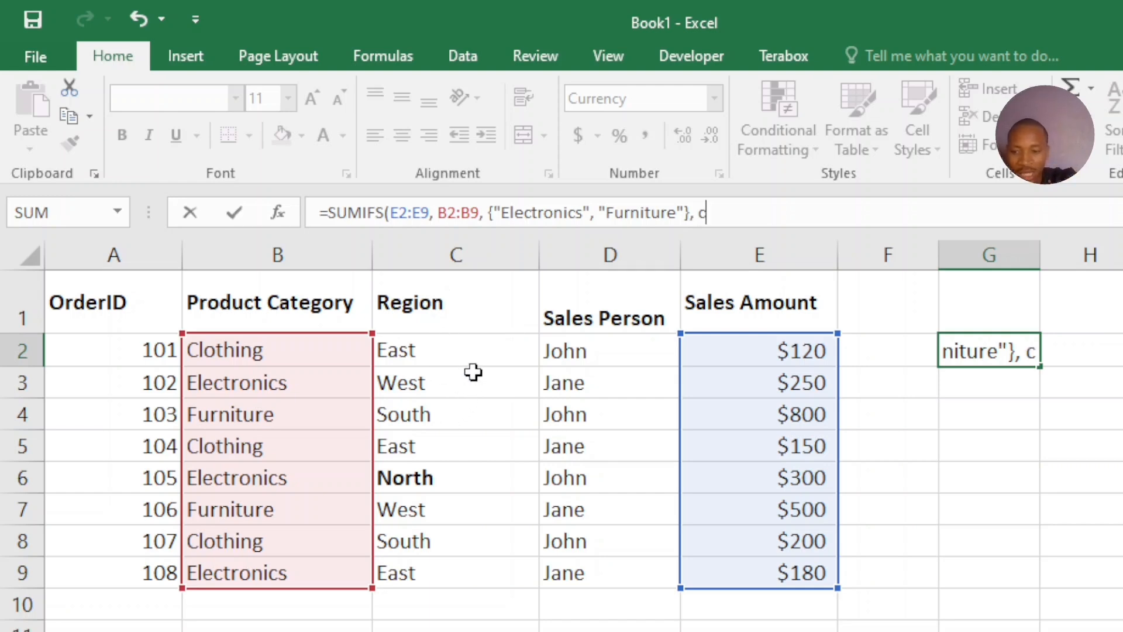
{"action": "key", "text": "BackSpace"}
{"action": "key", "text": "BackSpace"}
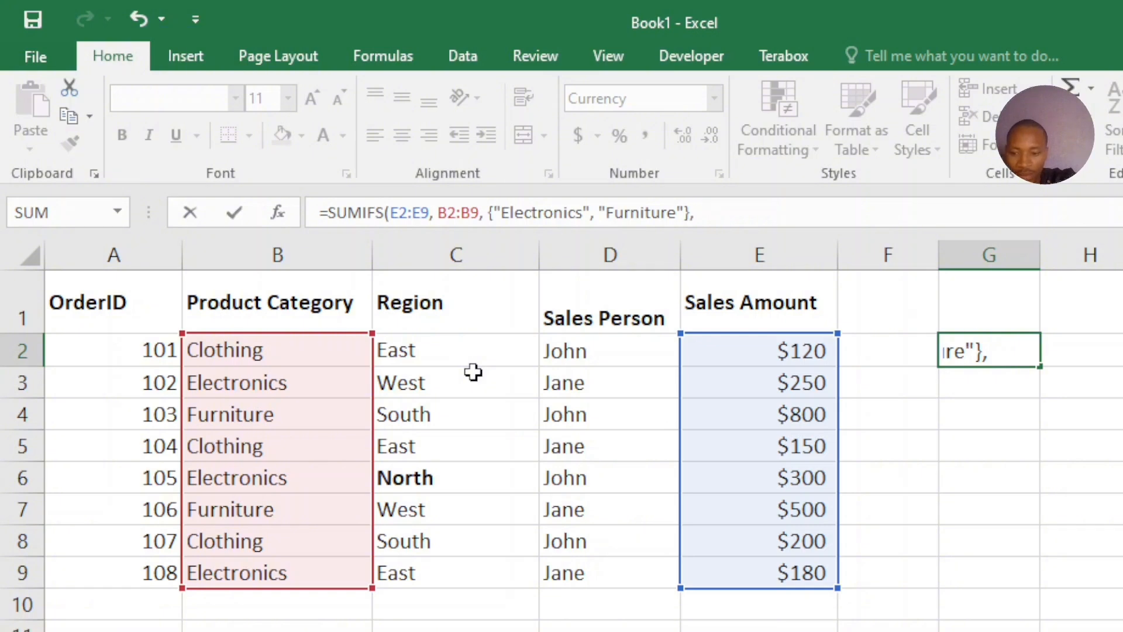
{"action": "type", "text": "C2:"}
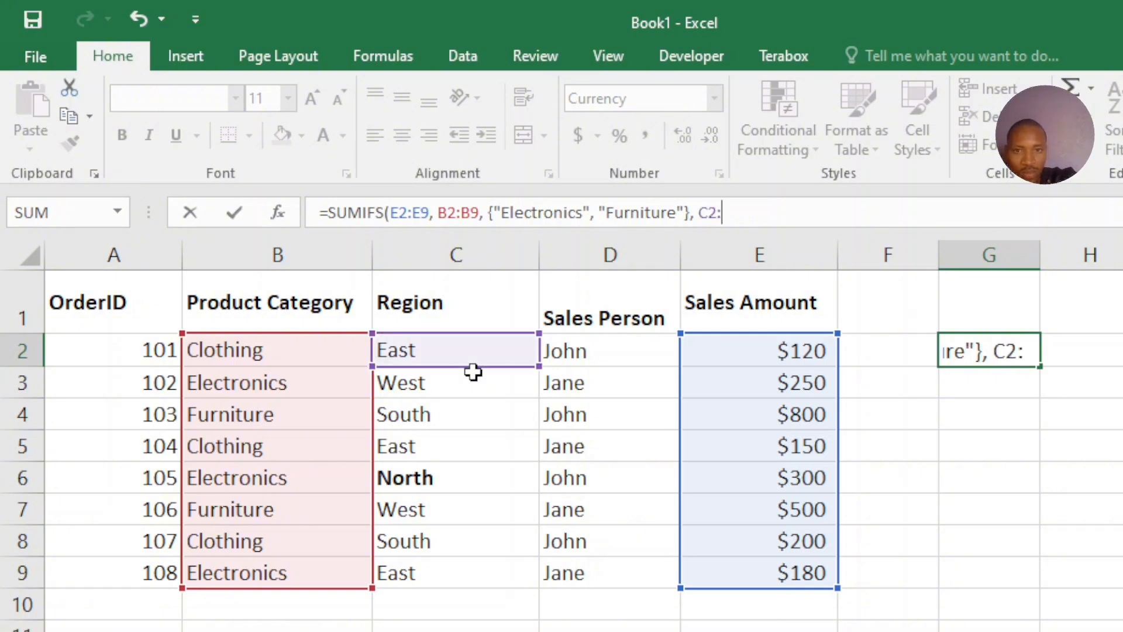
{"action": "type", "text": "C9"}
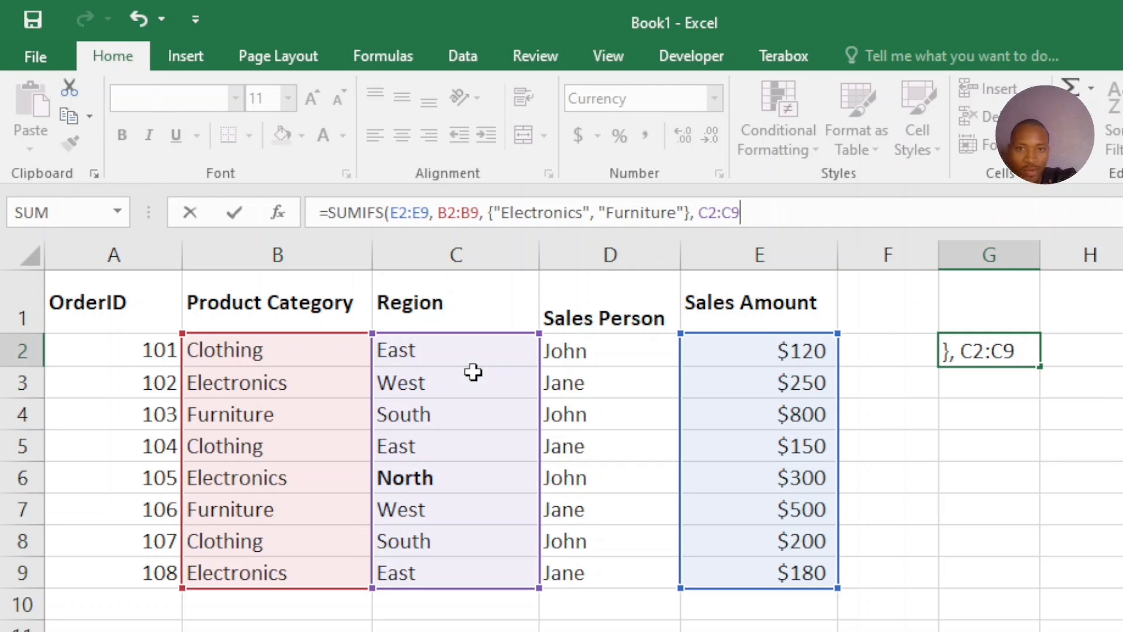
{"action": "type", "text": ", "}
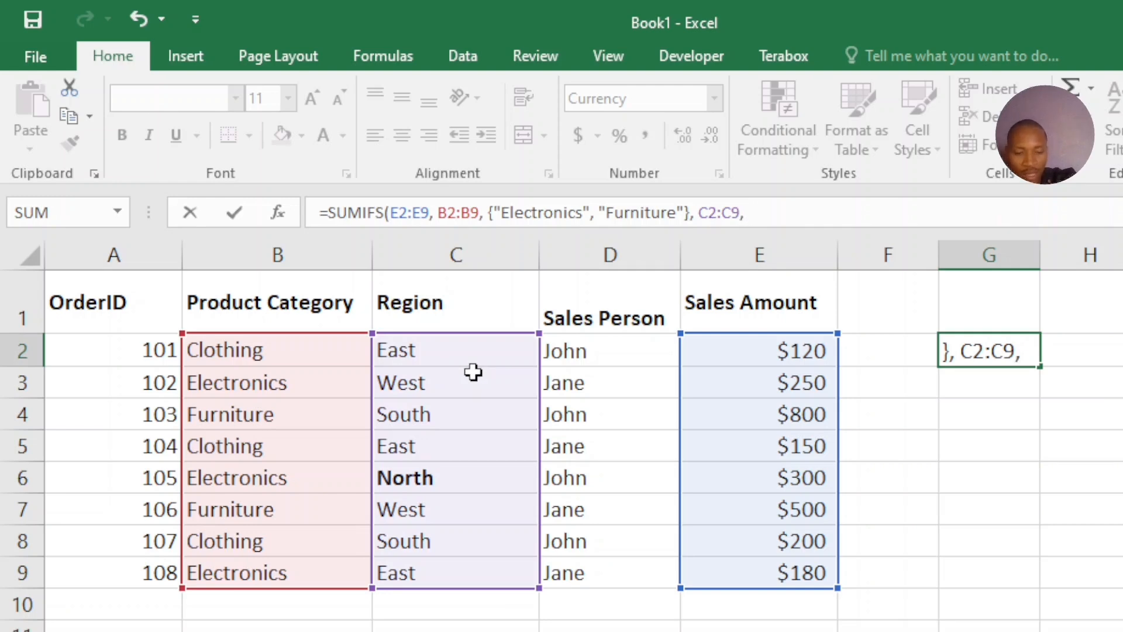
{"action": "type", "text": "{}"}
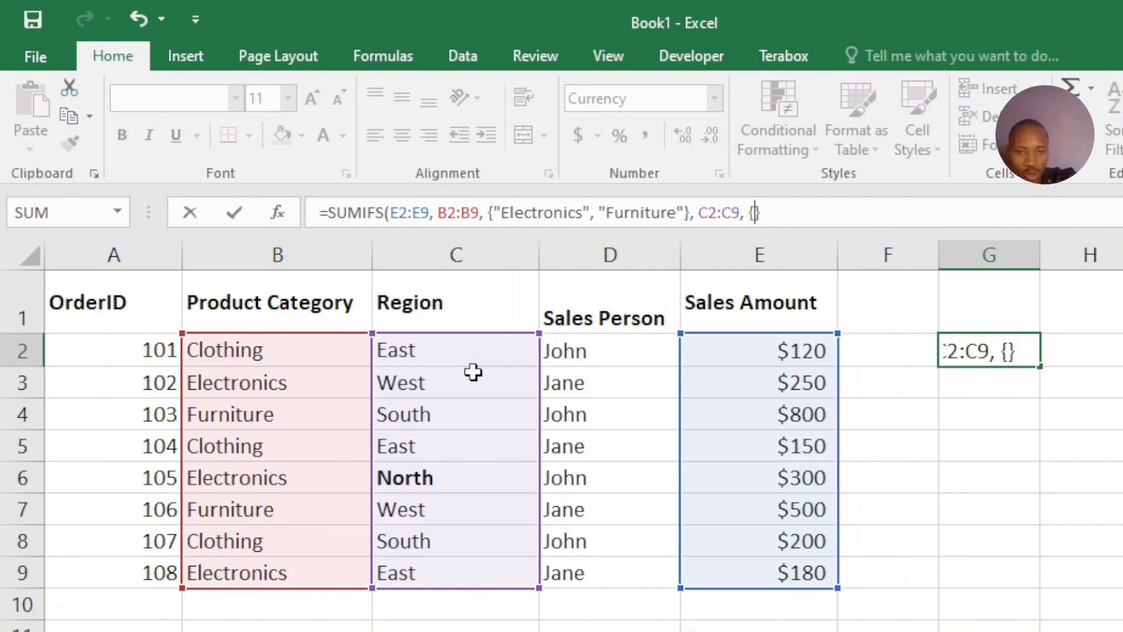
{"action": "type", "text": "\"\""}
Enter the region criterion as an array constant in curly braces, with "North" as its first item
{"action": "key", "text": "Left"}
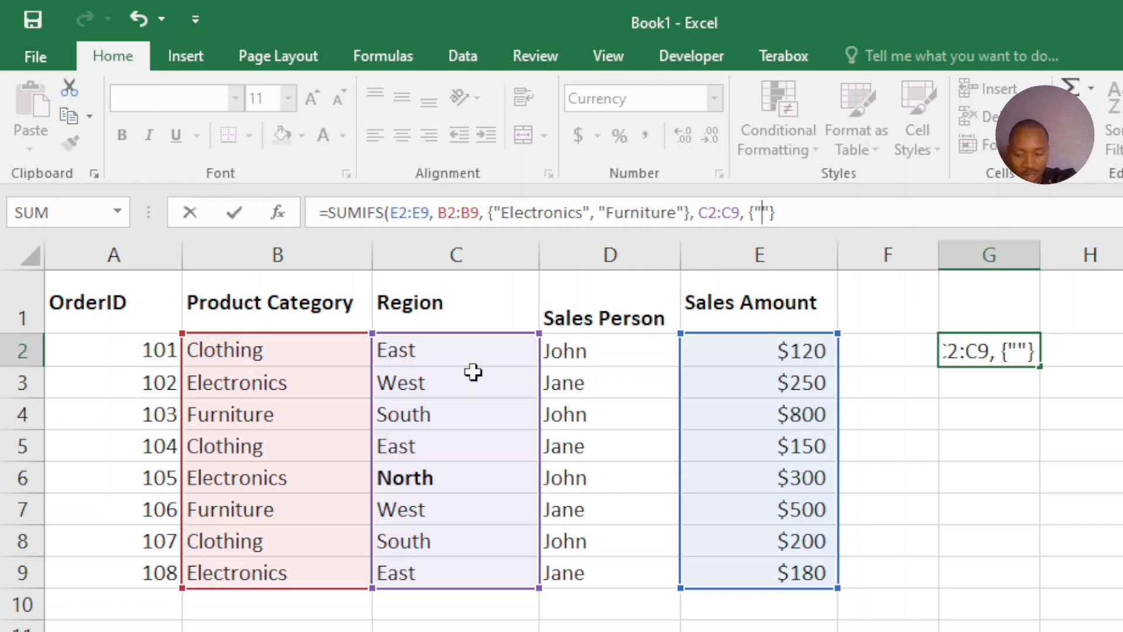
{"action": "type", "text": "Nort"}
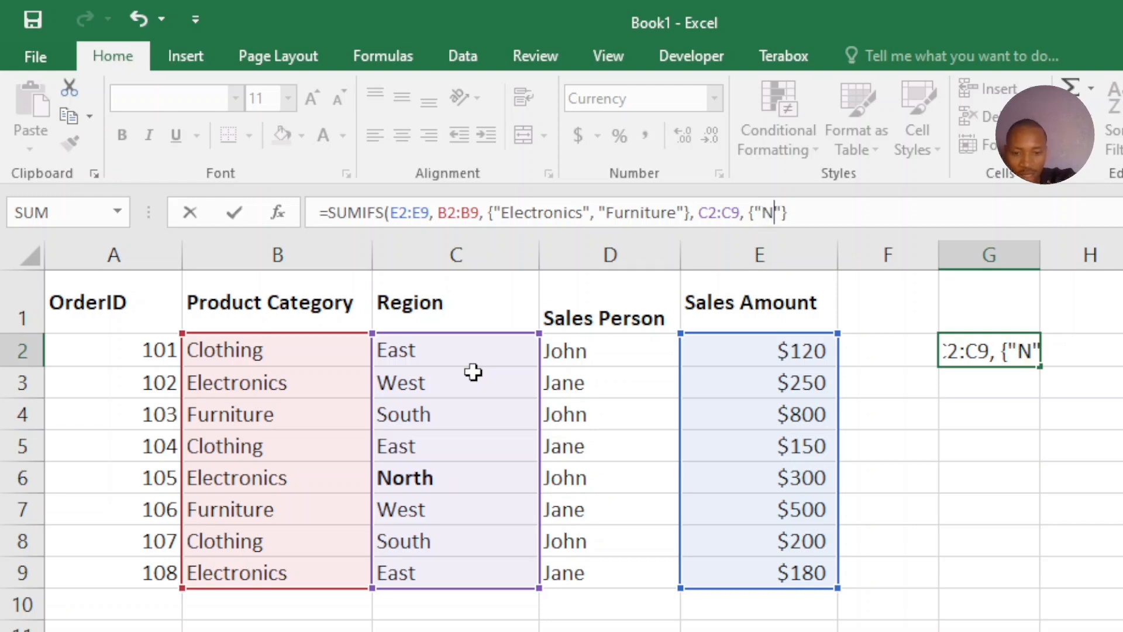
{"action": "type", "text": "h"}
{"action": "key", "text": "Right"}
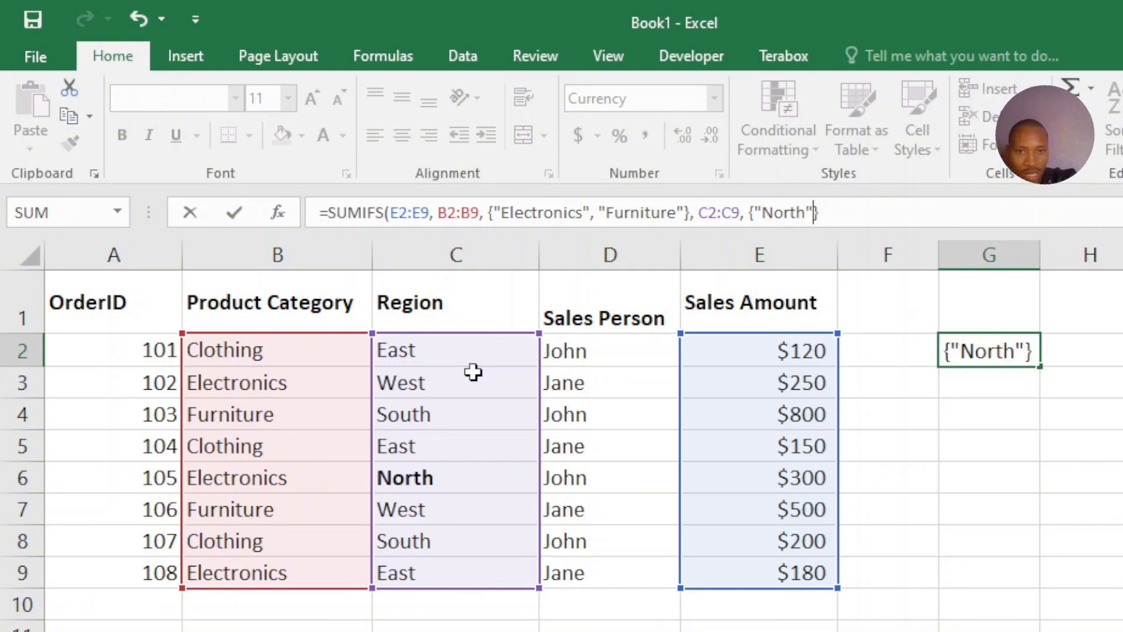
Add "West" as the second item of the region criteria array
{"action": "type", "text": ", \"\""}
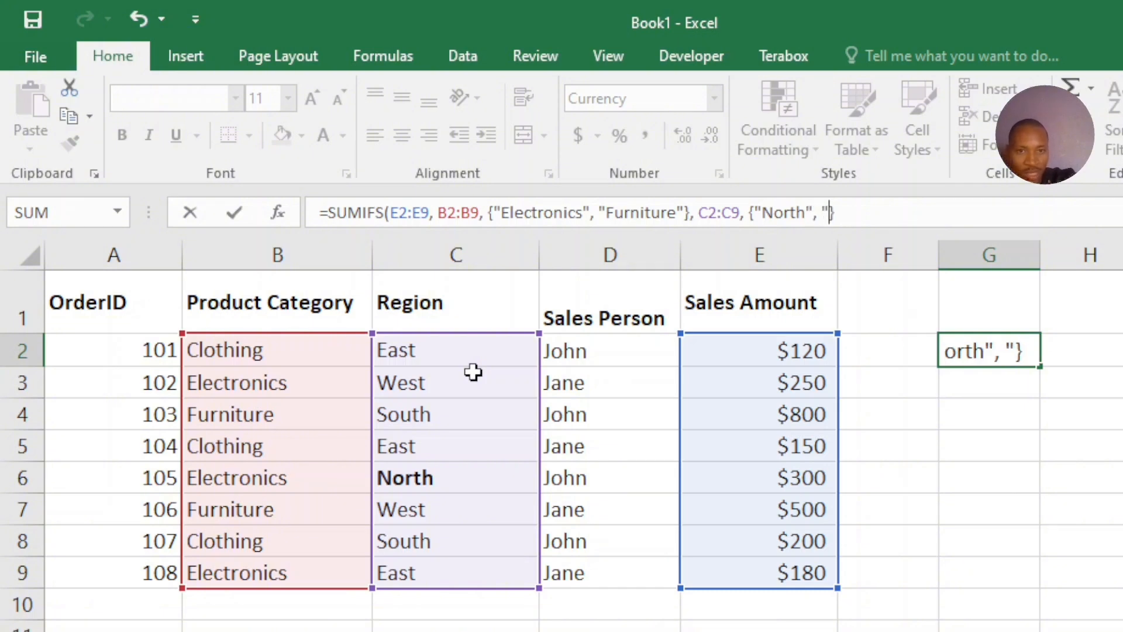
{"action": "key", "text": "Left"}
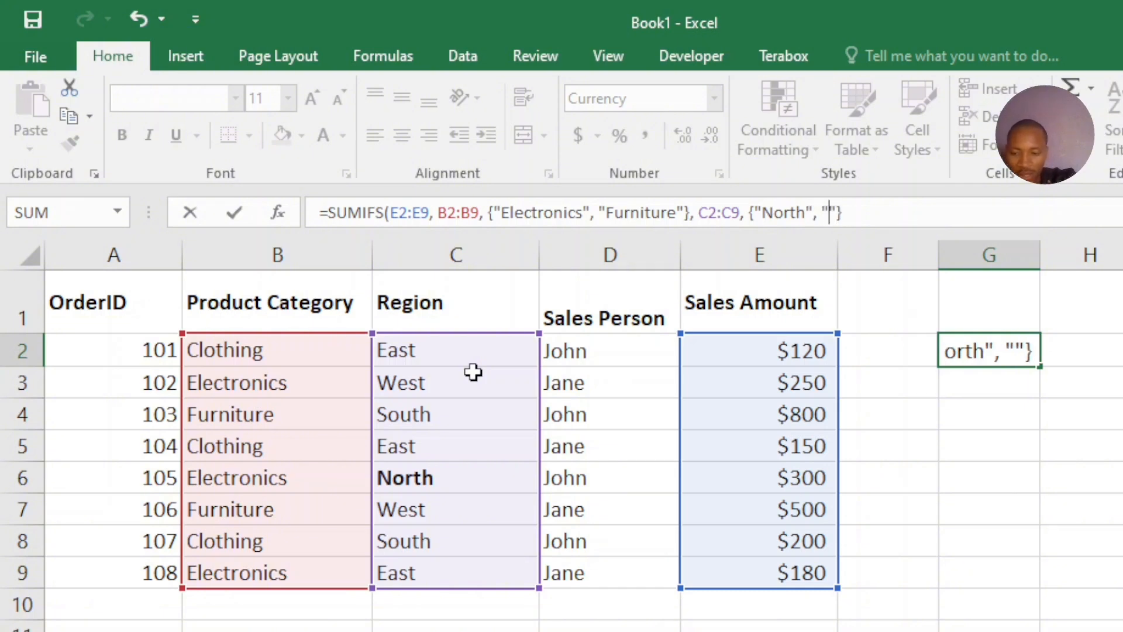
{"action": "type", "text": "West"}
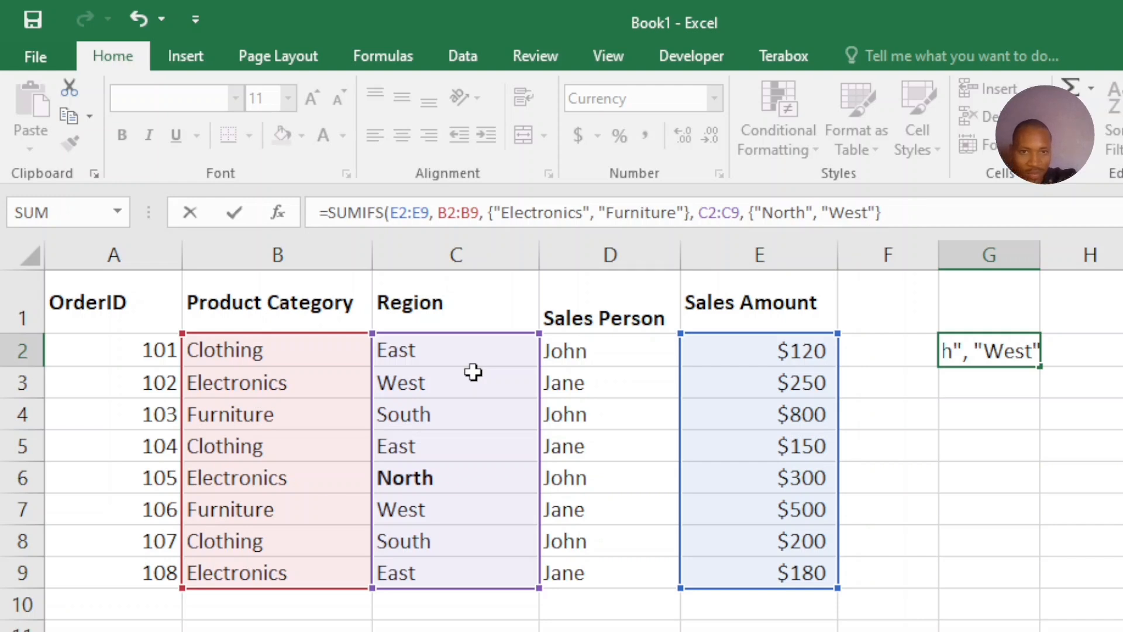
{"action": "key", "text": "Right"}
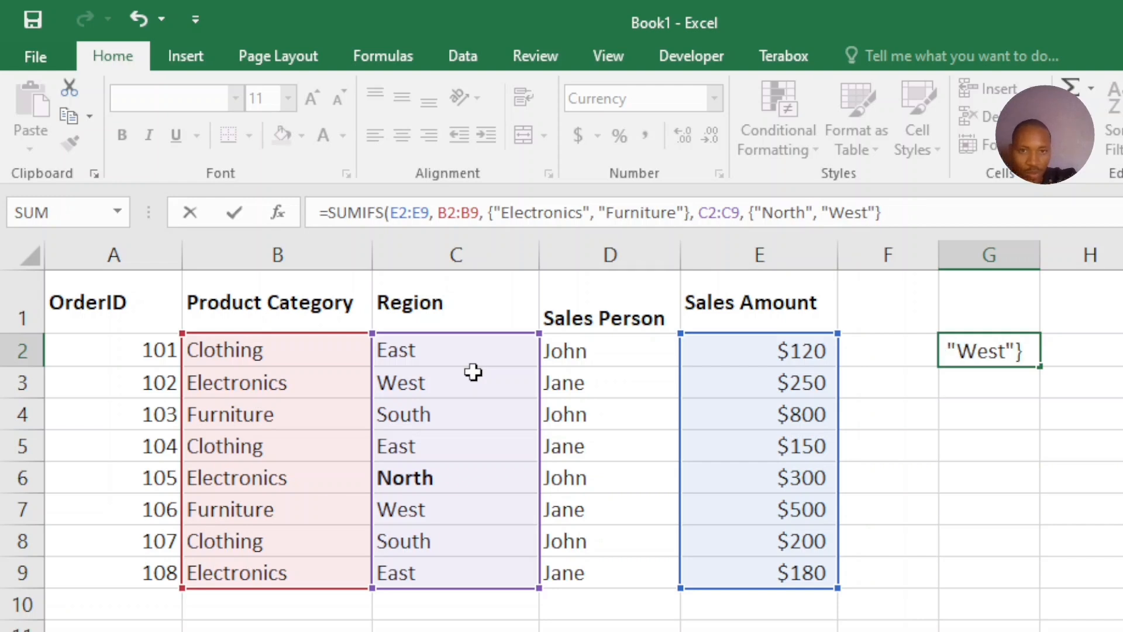
{"action": "key", "text": "Right"}
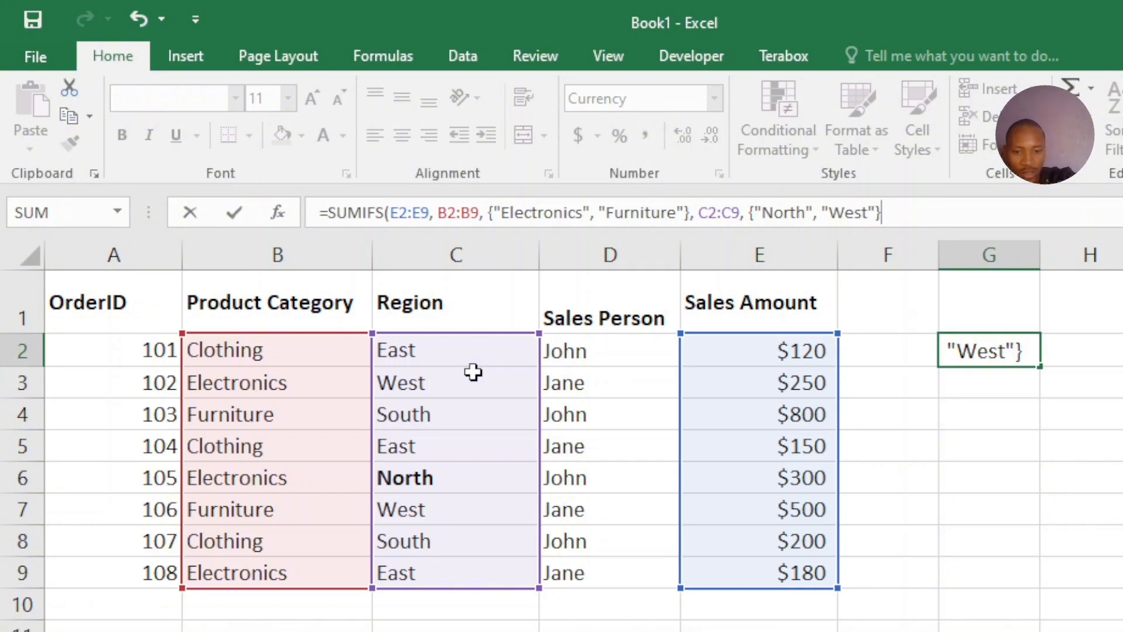
Close the SUMIFS formula with a parenthesis, review its sum range, and enter it in G2
{"action": "type", "text": ")"}
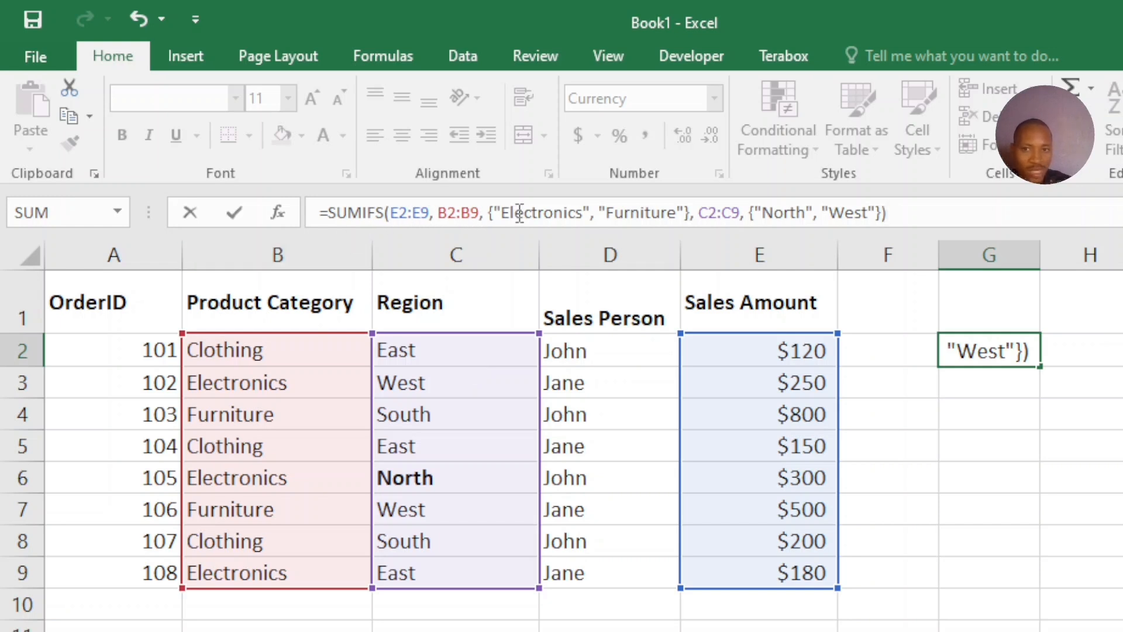
{"action": "double_click", "coordinate": [402, 211]}
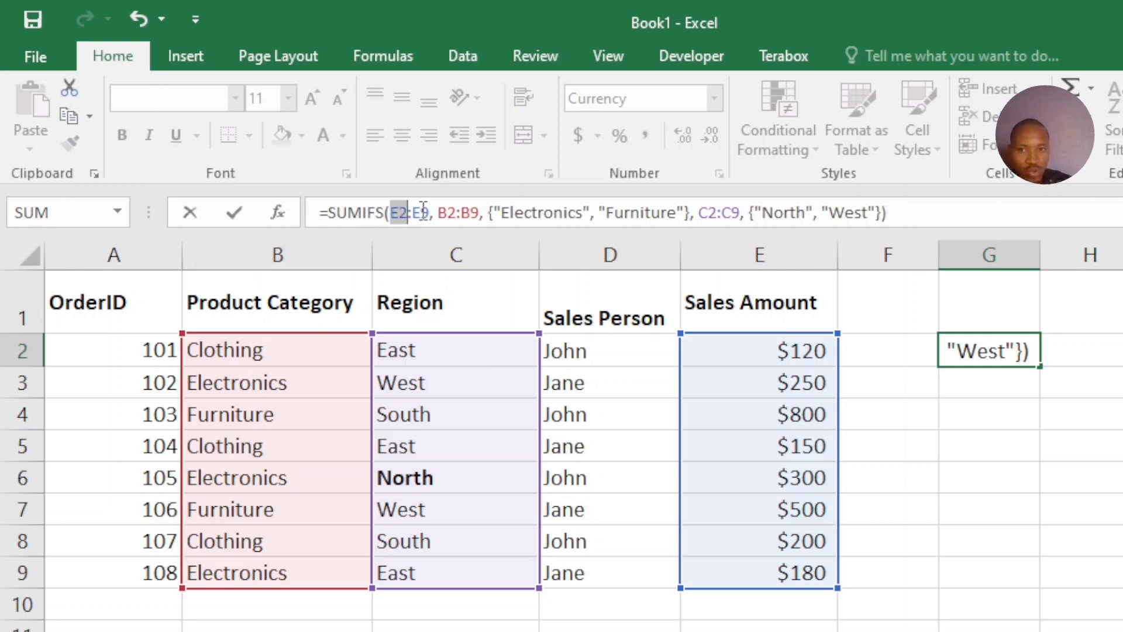
{"action": "left_click", "coordinate": [422, 211]}
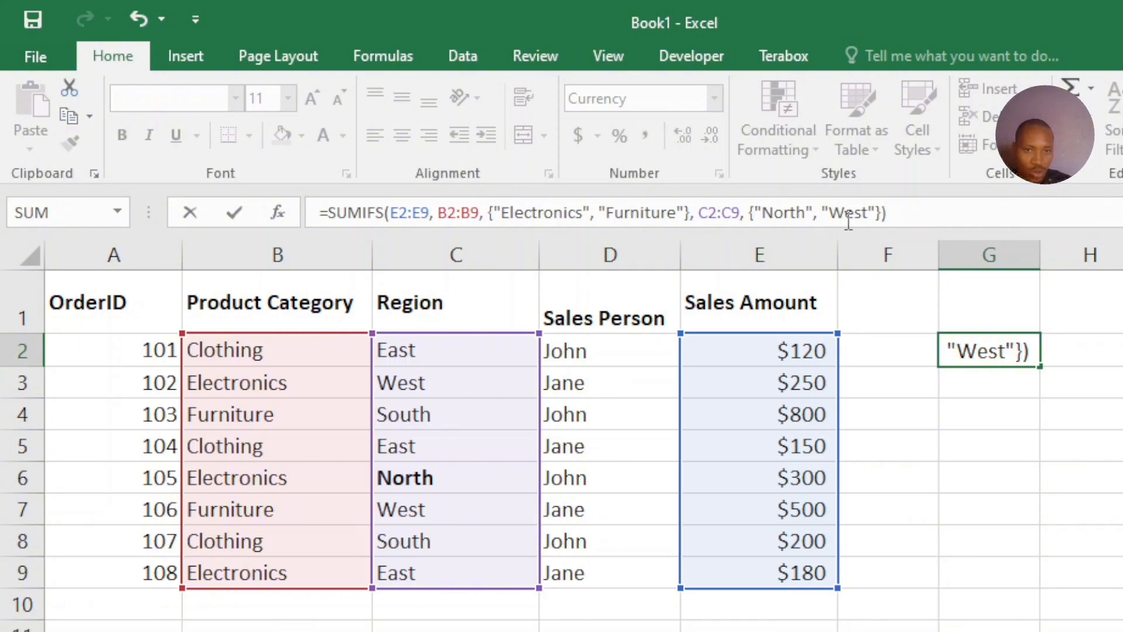
{"action": "left_click", "coordinate": [887, 218]}
{"action": "key", "text": "Return"}
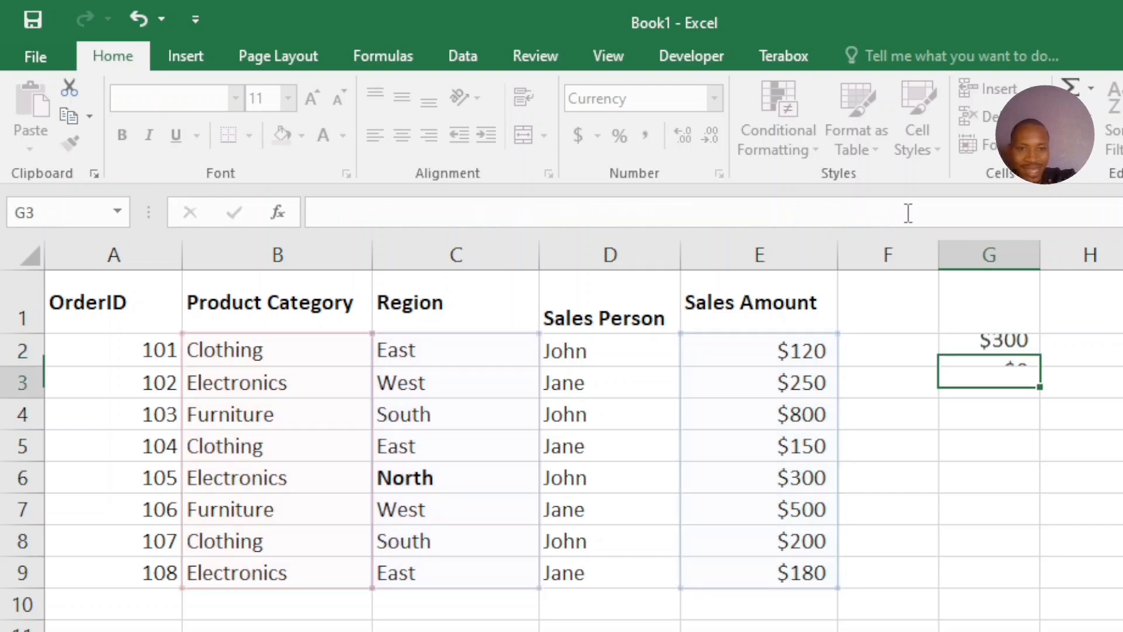
Check the formula result in G2 against the Electronics entries in B3 and B6
{"action": "left_click", "coordinate": [1011, 353]}
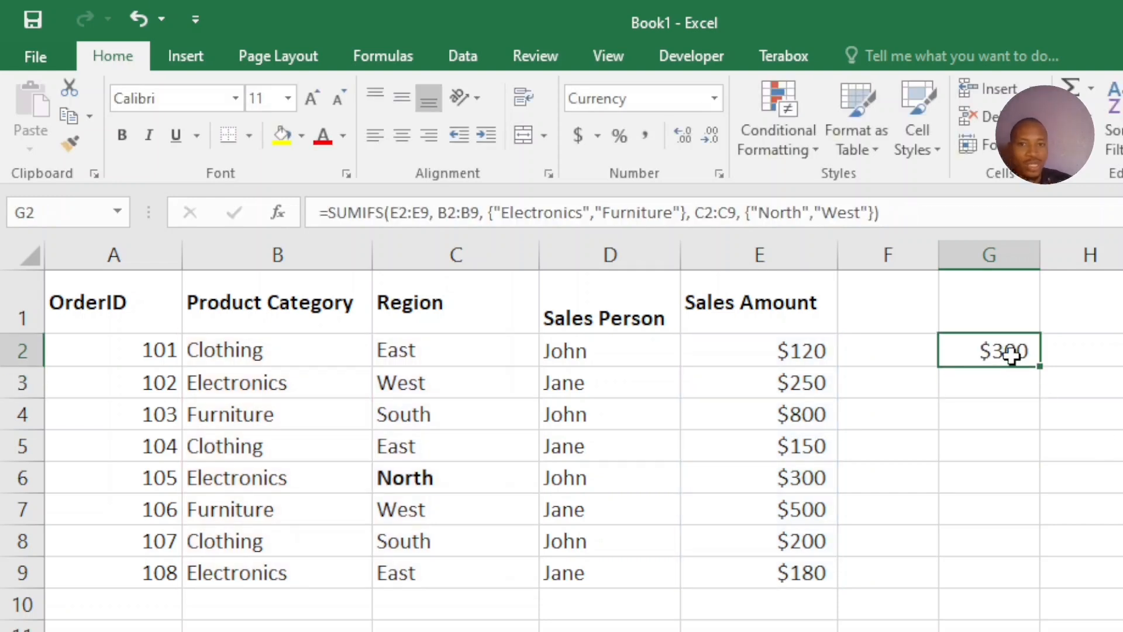
{"action": "left_click", "coordinate": [294, 385]}
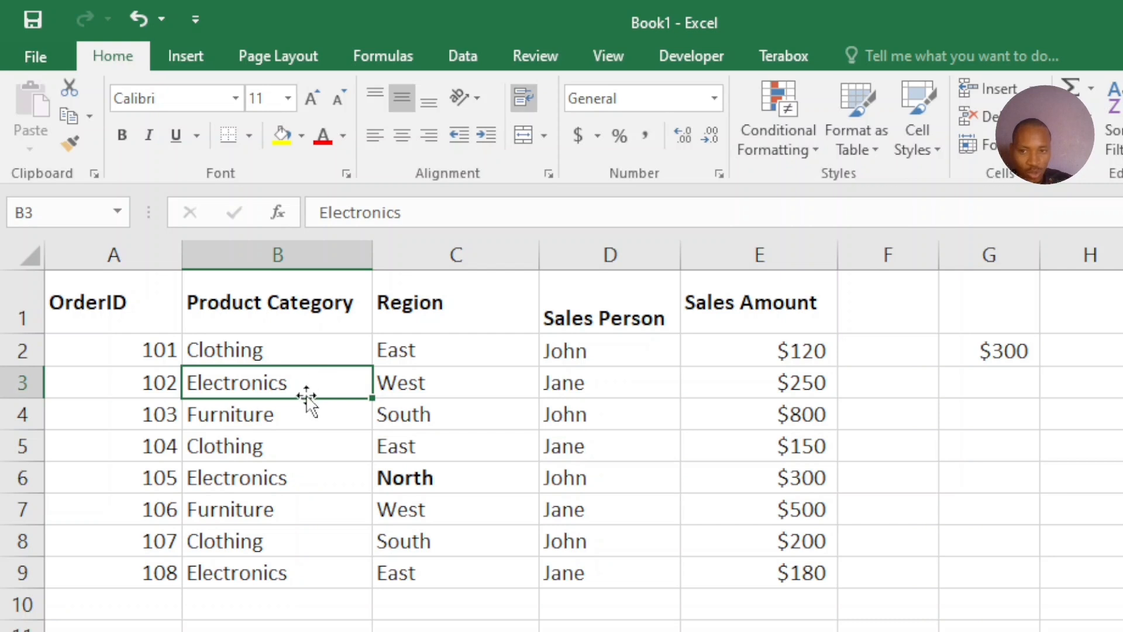
{"action": "left_click", "coordinate": [299, 483]}
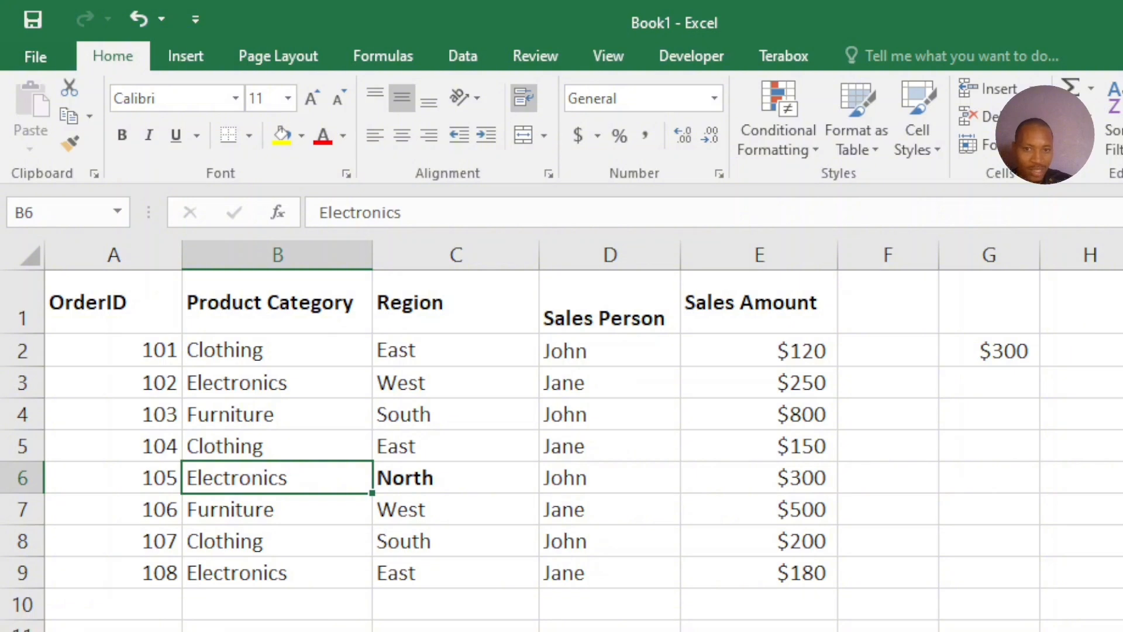
{"action": "left_click", "coordinate": [1018, 349]}
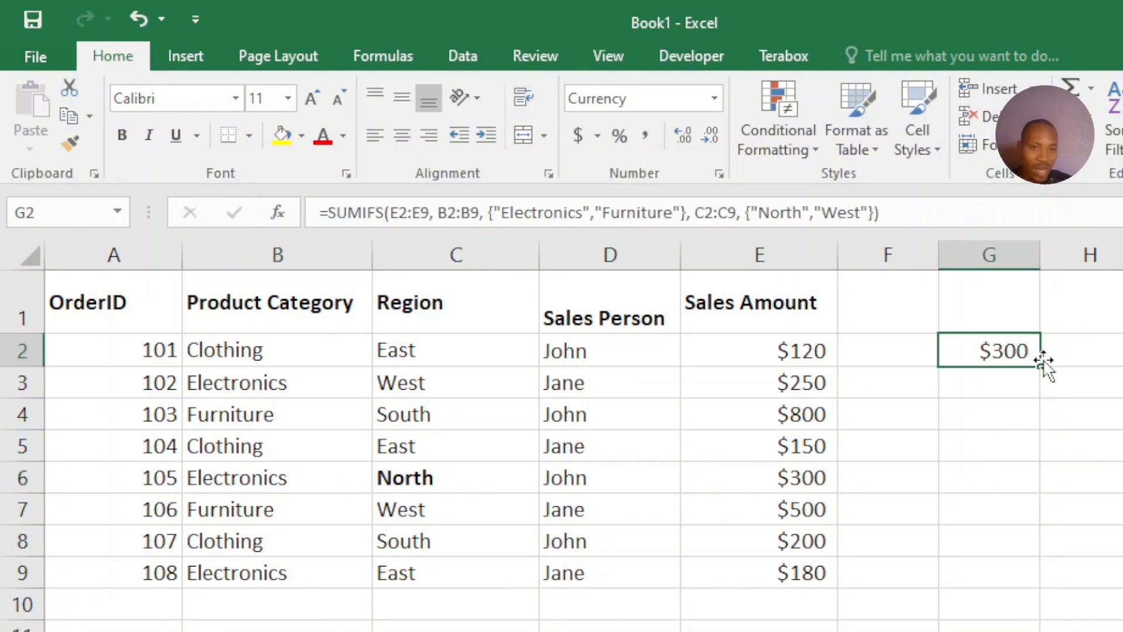